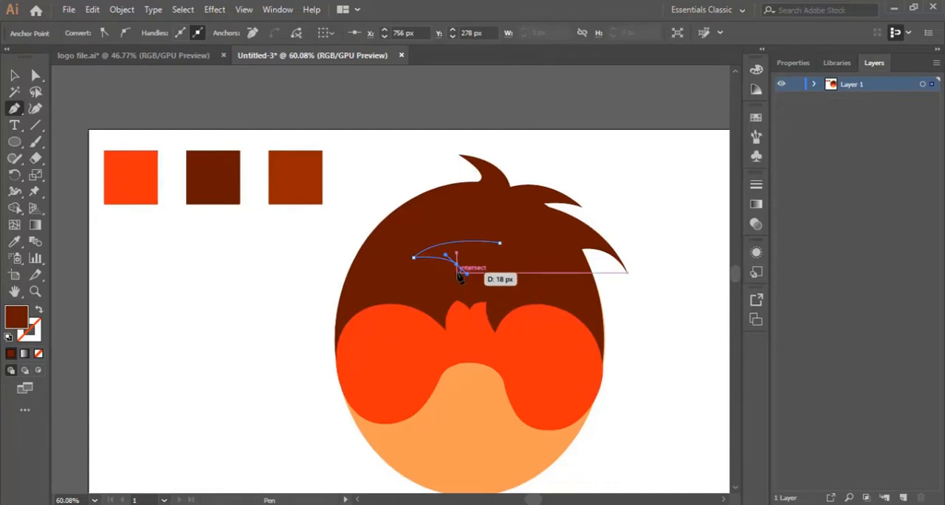
Step: Finish the closed, curved highlight shape with pointed tips in the middle of the hair using the Pen tool
left_click(456, 266)
left_click_drag(464, 288, 476, 297)
left_click(464, 288)
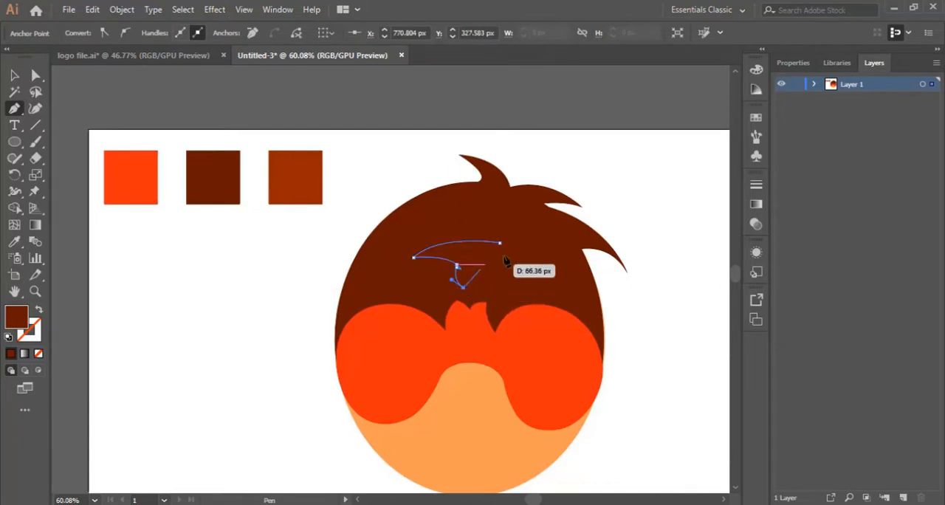
left_click_drag(500, 242, 532, 235)
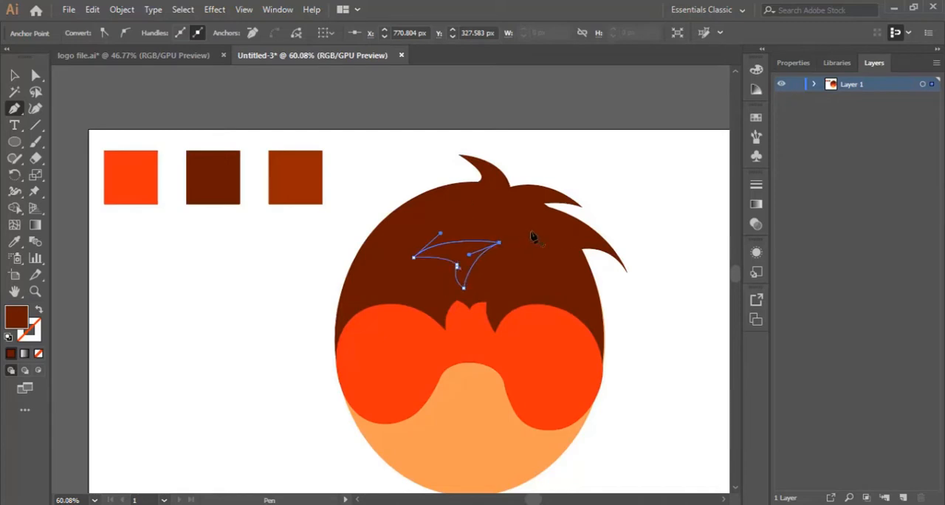
Step: Fill the hair highlight with the reddish-brown of the third colour swatch and shift it slightly up and to the right
left_click(14, 74)
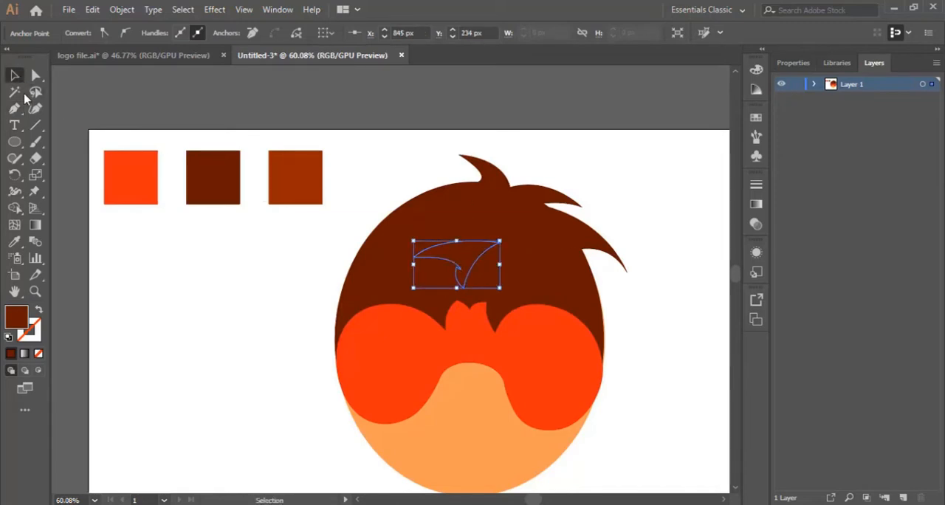
left_click(15, 241)
left_click(292, 196)
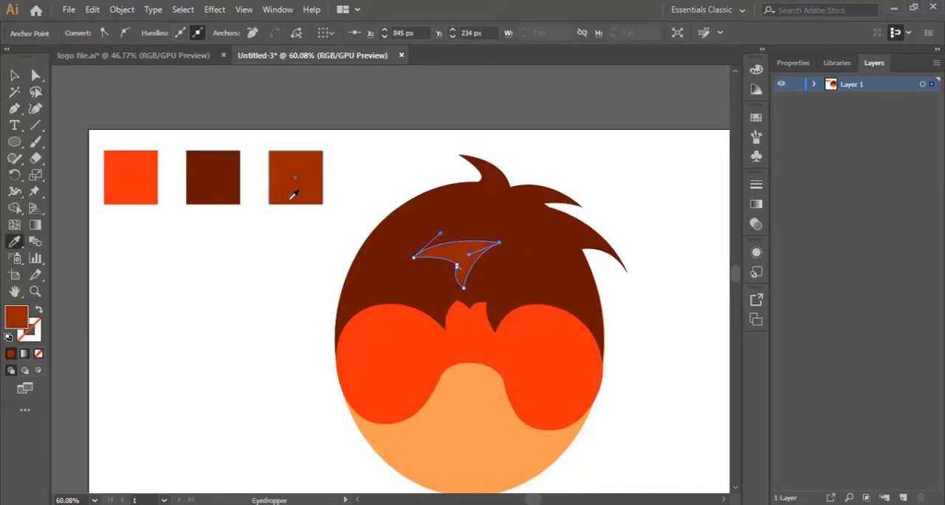
left_click(14, 75)
left_click(292, 297)
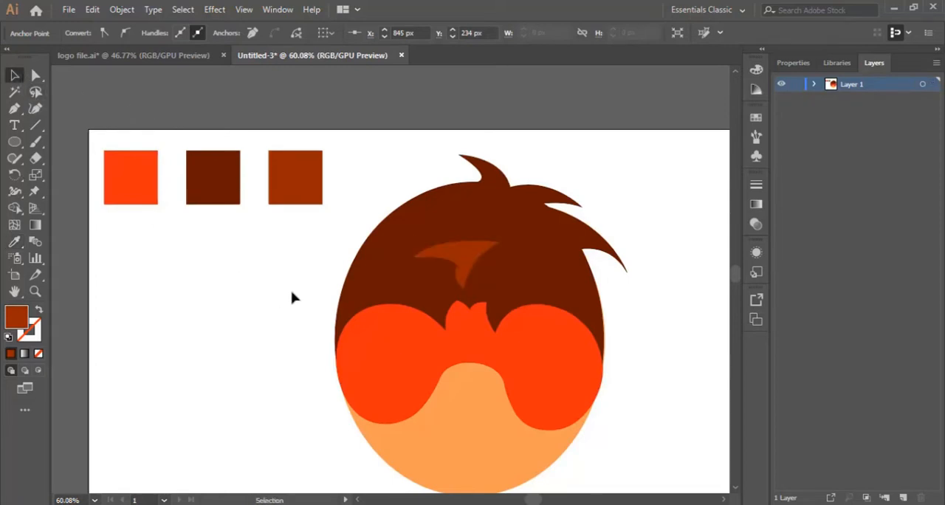
left_click(478, 260)
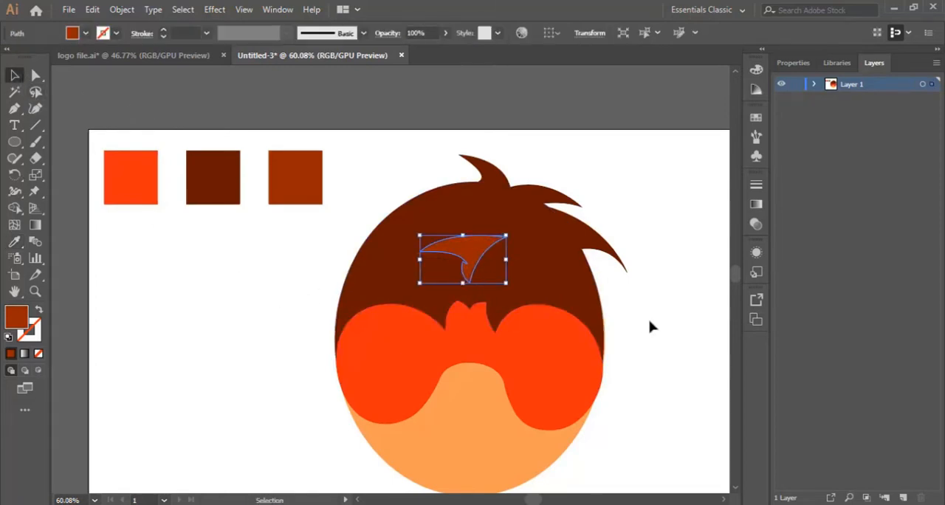
left_click(650, 326)
Step: Draw a circle inside the right lobe of the orange-red controller shape and fill it with white (ffffff)
scroll(657, 380, "down", 2)
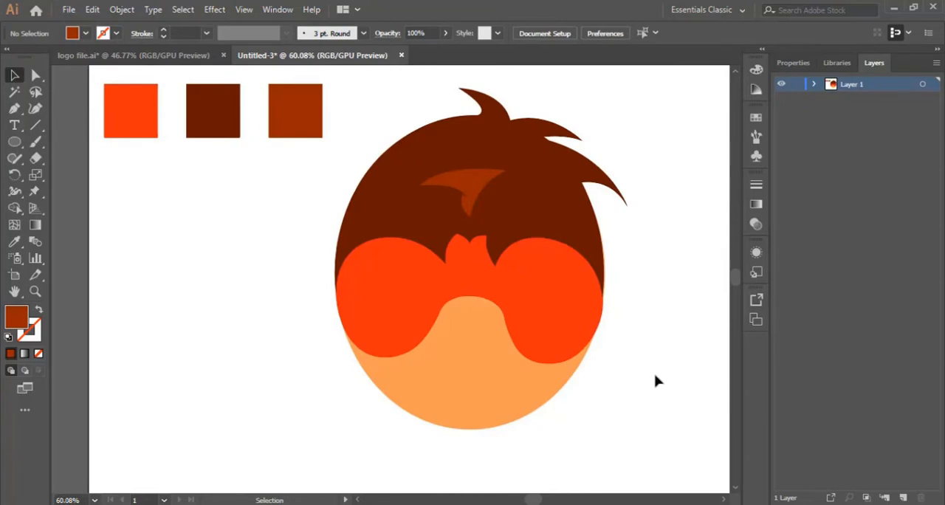
left_click(34, 292)
left_click(495, 303)
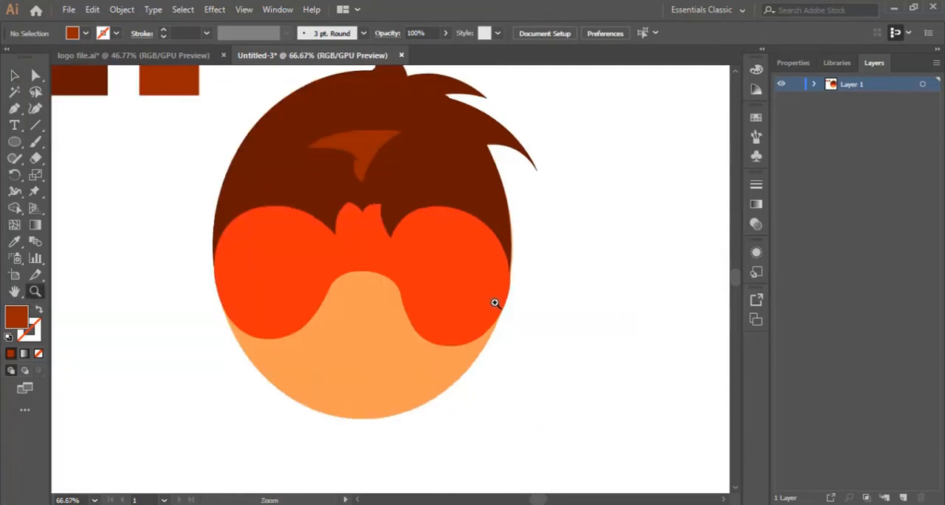
left_click(305, 299)
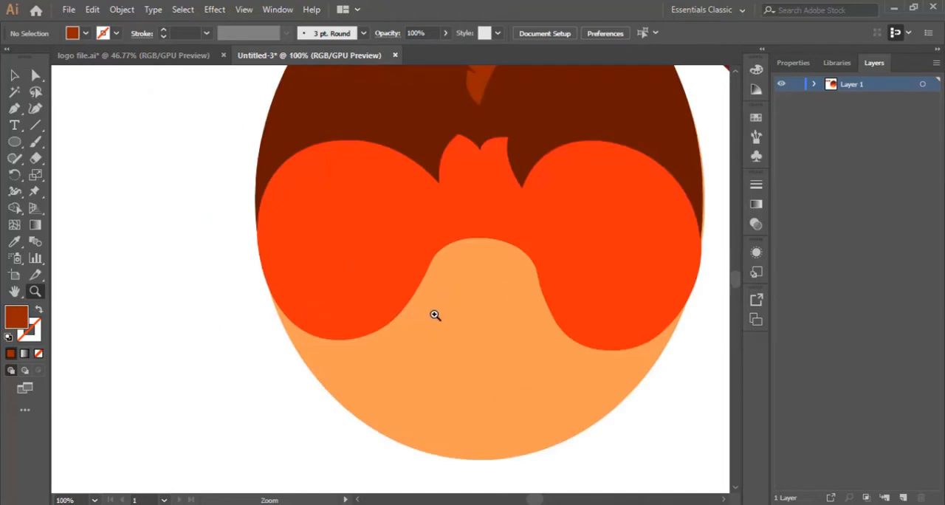
left_click(14, 142)
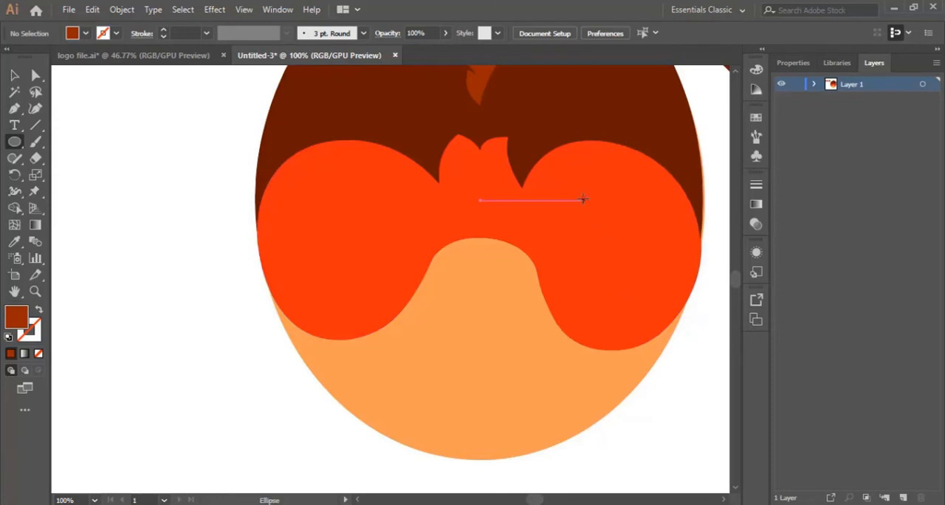
mouse_move(583, 199)
left_mouse_down()
mouse_move(667, 266)
mouse_move(669, 287)
left_mouse_up()
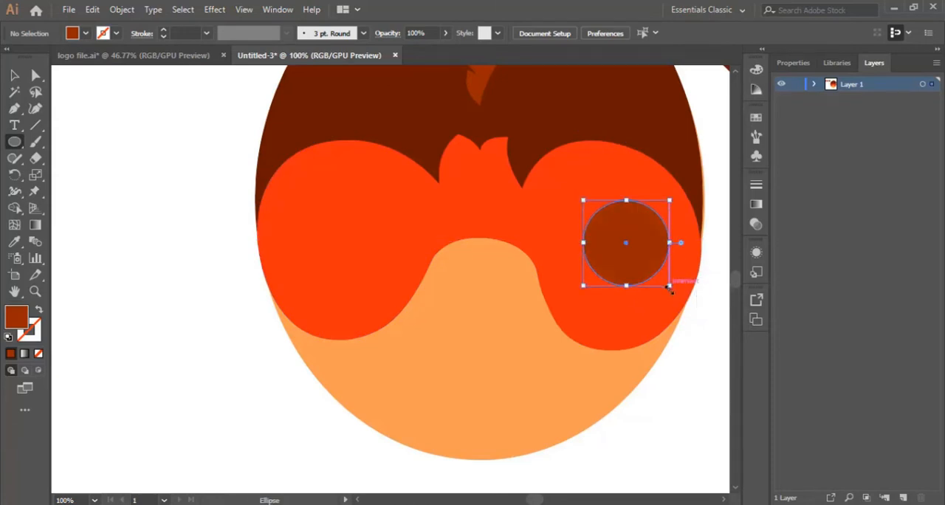
double_click(16, 317)
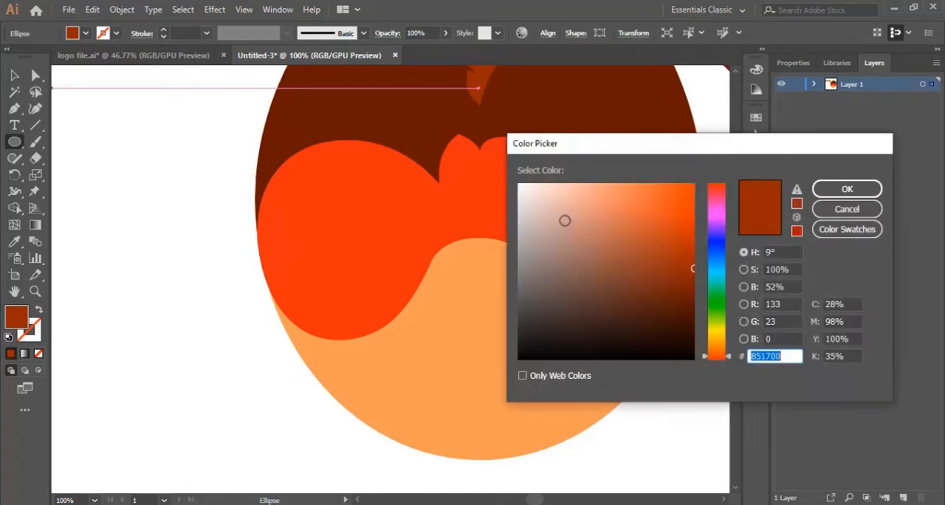
type("ffffff")
left_click(872, 187)
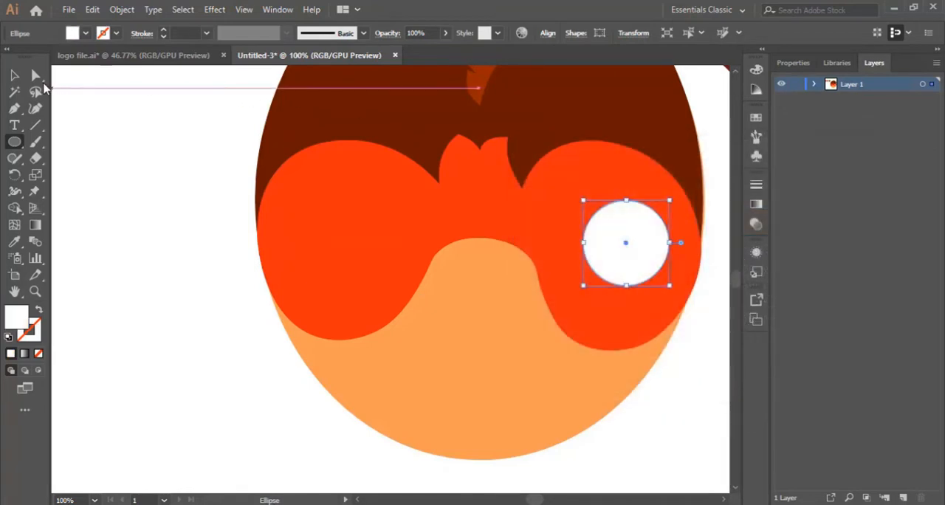
Step: Shift the white circle slightly up and left, and place a copy level with it in the controller's left lobe
key("v")
left_click(165, 192)
left_click_drag(633, 246, 624, 236)
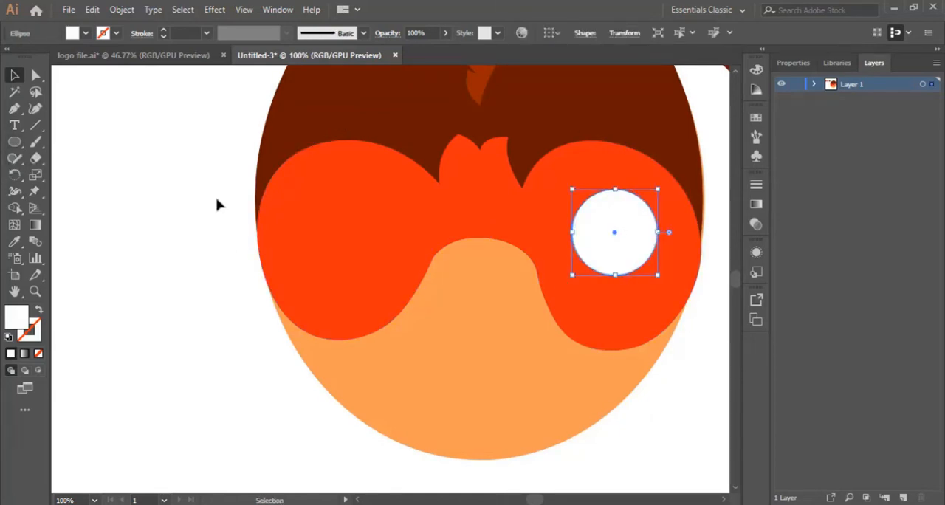
left_click_drag(614, 218, 337, 215)
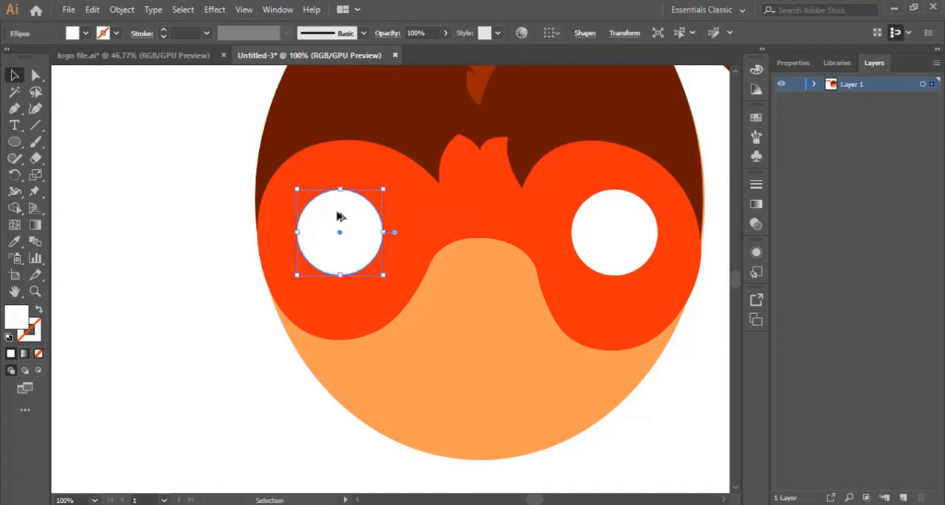
left_click(169, 297)
Step: Draw a small circle in the upper part of the right white circle and fill it with yellow F4C914
scroll(616, 318, "up", 3)
scroll(618, 318, "down", 2)
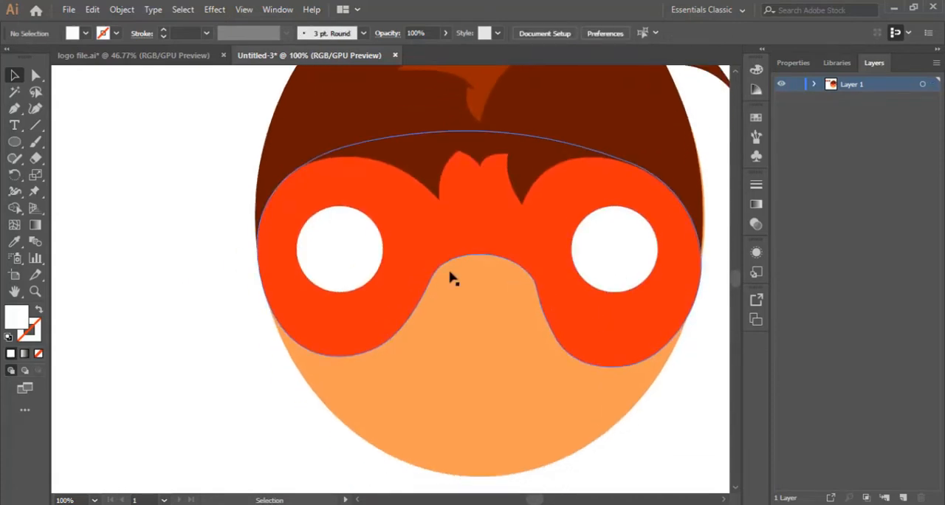
left_click(19, 147)
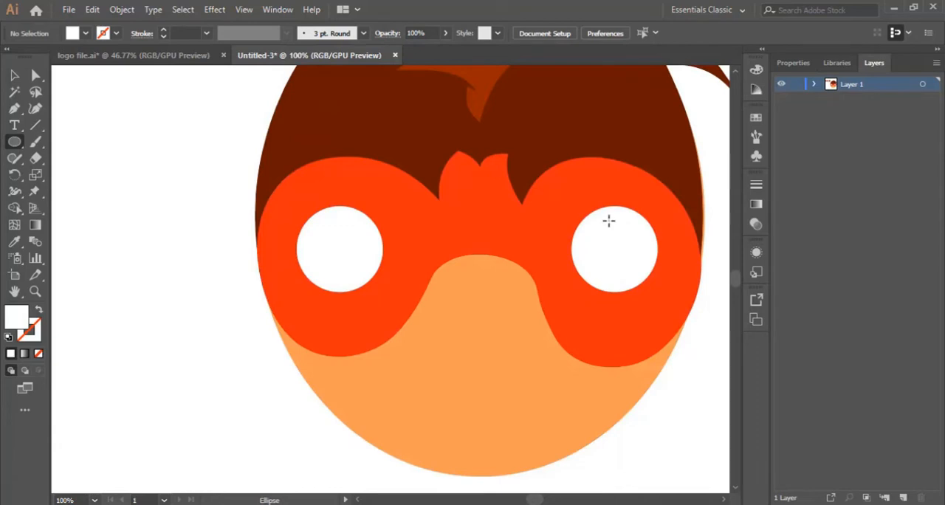
left_click_drag(609, 221, 626, 240)
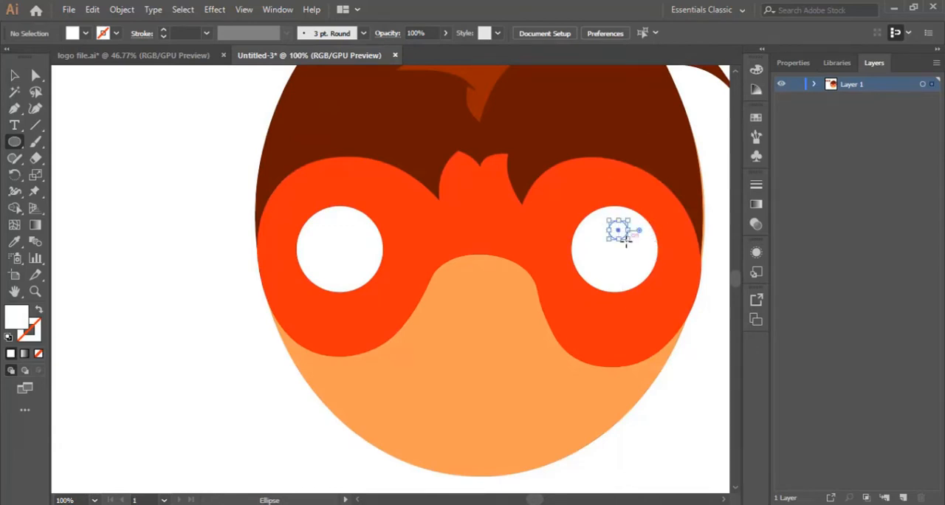
double_click(22, 320)
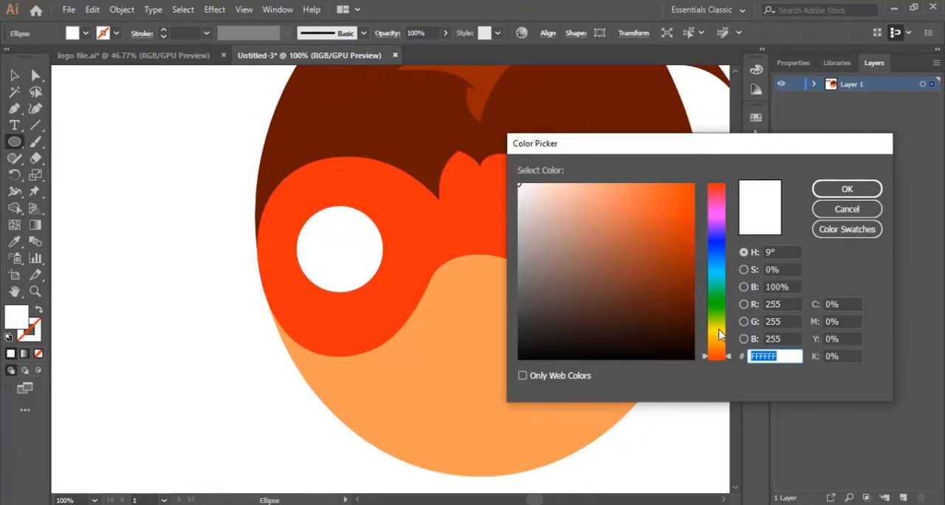
left_click_drag(720, 335, 722, 337)
left_click(681, 190)
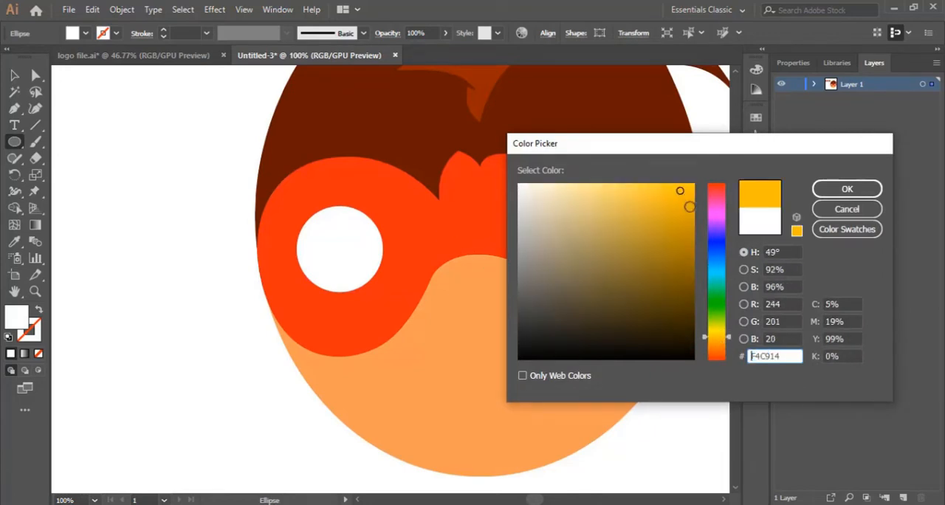
left_click(862, 193)
key("v")
left_click(111, 169)
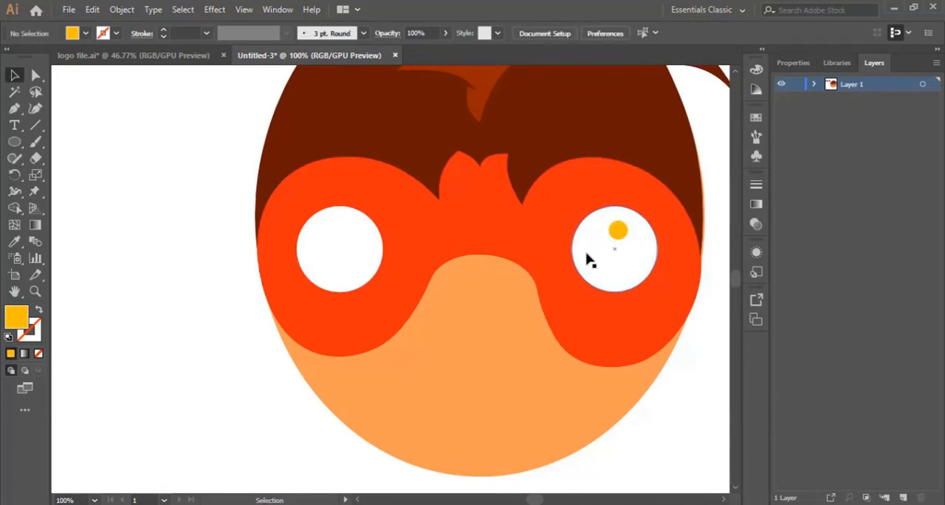
Step: Duplicate the yellow dot to form a cross of four dots inside the right white circle
left_click_drag(621, 234, 601, 250)
left_click(687, 381)
left_click(707, 381)
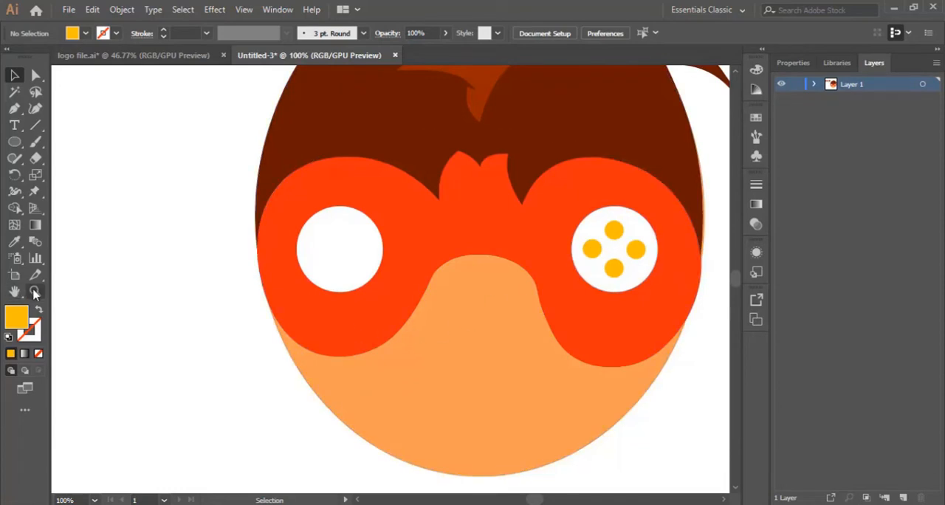
Step: Show the rulers and place a vertical guide through the centre of the right white circle
key("z")
left_click(602, 256)
left_click(385, 262)
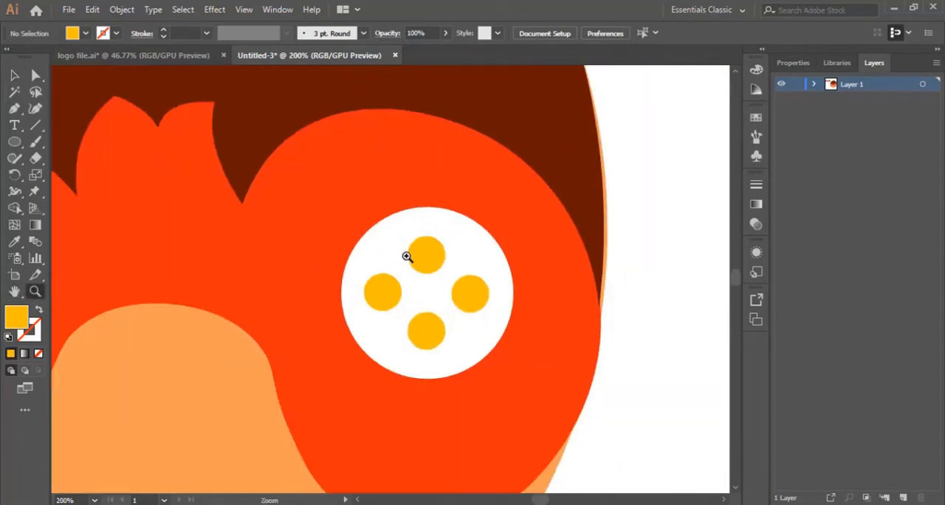
scroll(443, 257, "down", 2)
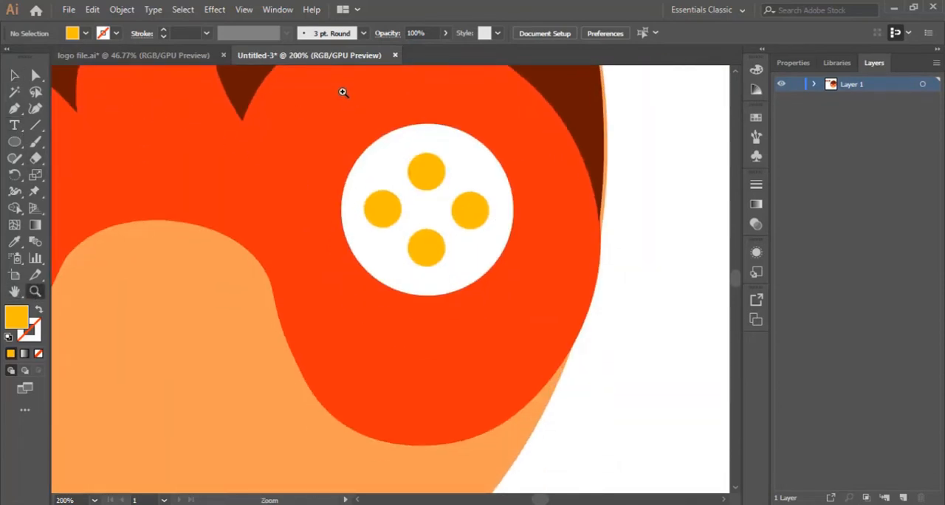
left_click(244, 10)
mouse_move(339, 377)
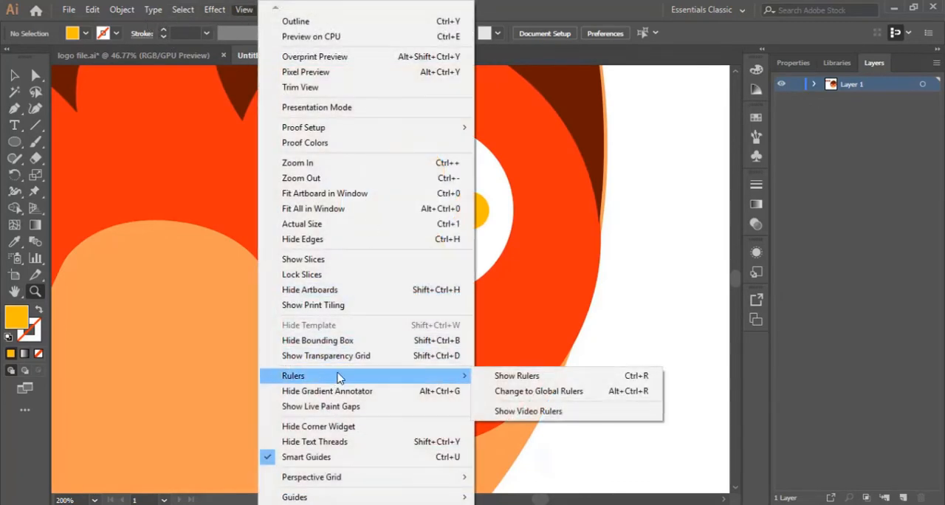
left_click(513, 376)
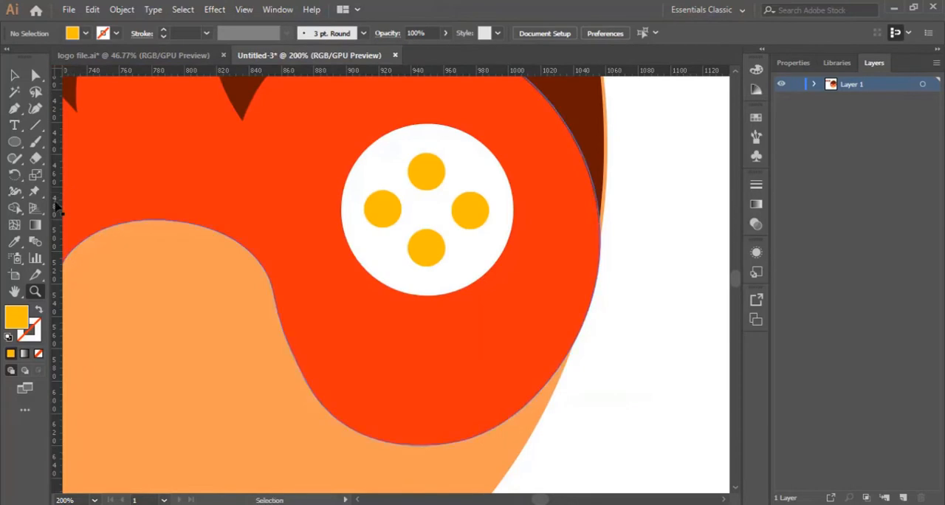
left_click_drag(57, 208, 430, 205)
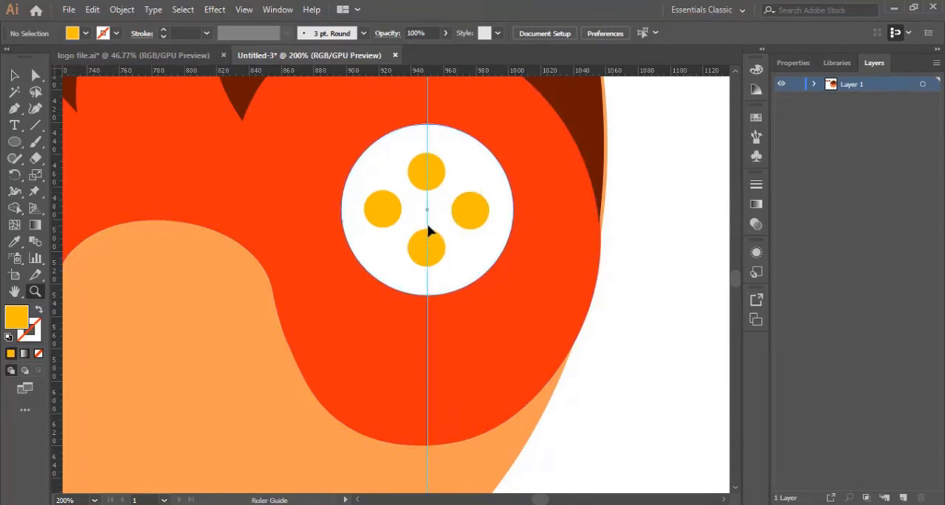
Step: Place a horizontal guide through the centre of the right white circle
left_click(466, 156)
scroll(342, 286, "down", 3)
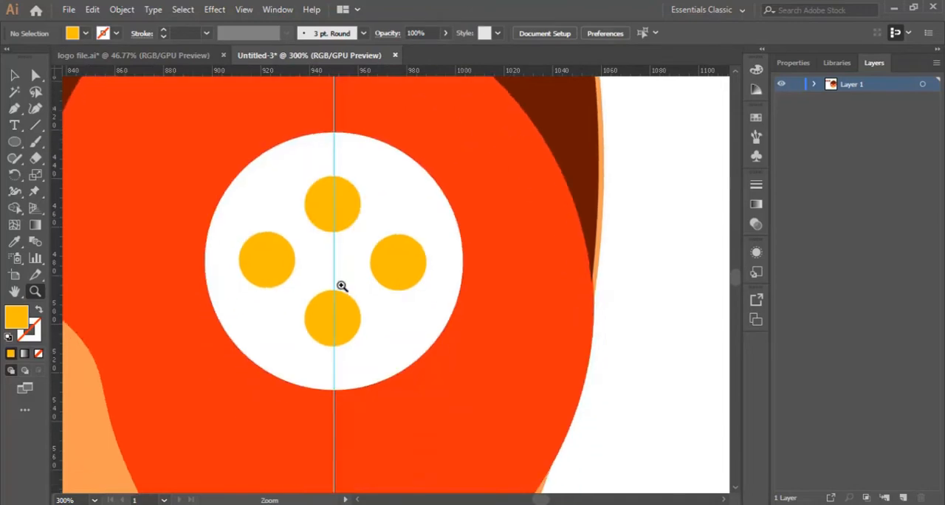
left_click(429, 219, "alt")
scroll(384, 148, "down", 2)
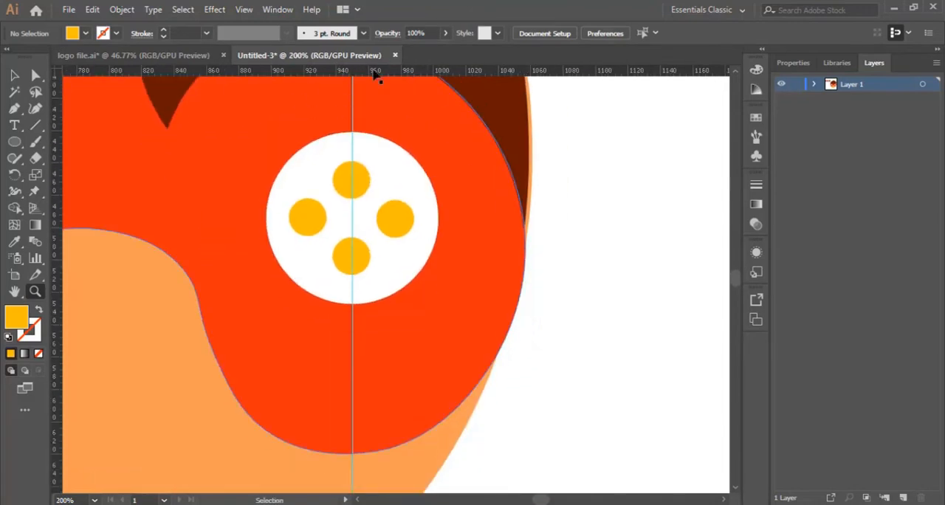
left_click_drag(375, 74, 401, 223)
Step: Reposition the four yellow dots along the guides so they sit evenly around the white circle's centre
key("v")
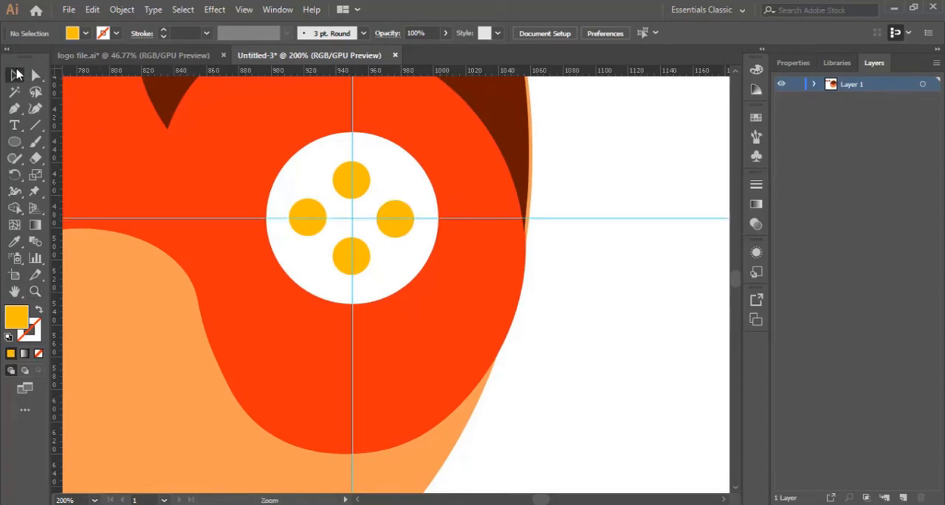
left_click_drag(360, 181, 362, 189)
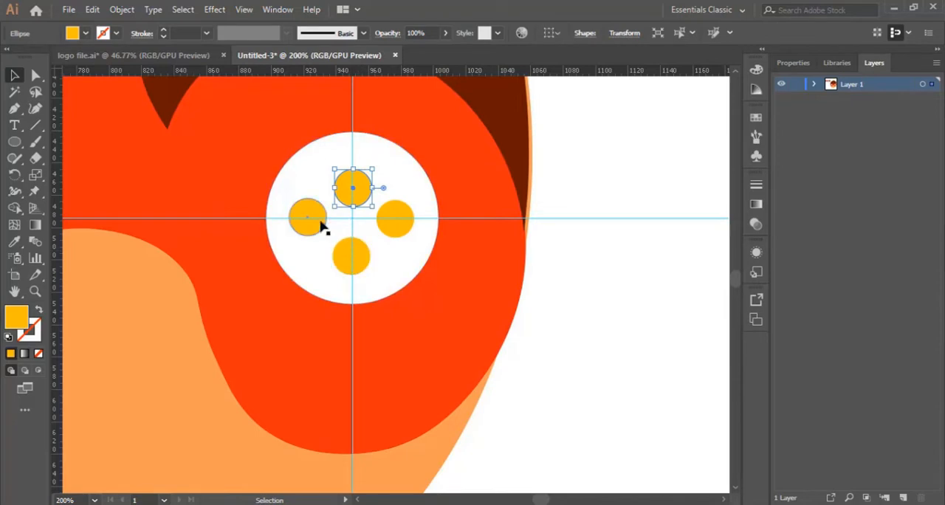
left_click_drag(317, 227, 323, 232)
left_click_drag(406, 232, 397, 231)
left_click_drag(362, 258, 363, 256)
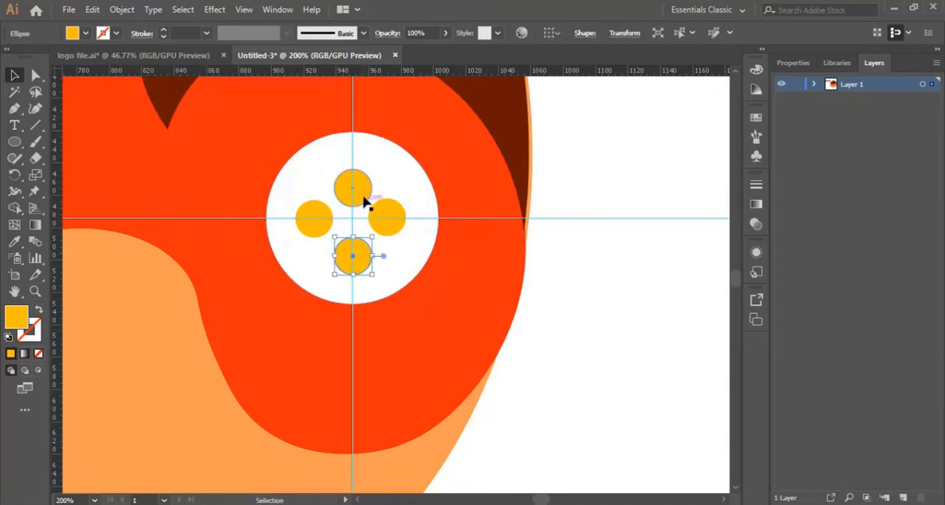
left_click_drag(362, 194, 362, 187)
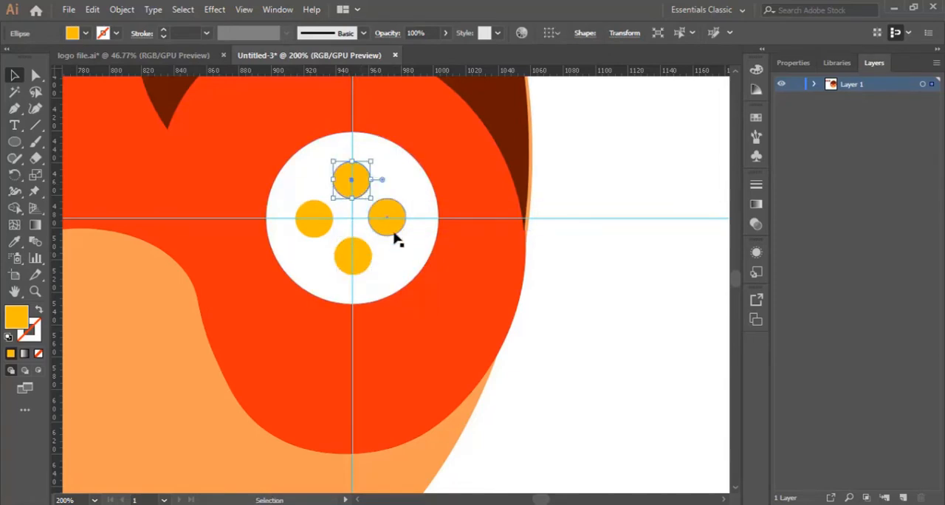
left_click_drag(396, 233, 398, 234)
left_click(320, 229)
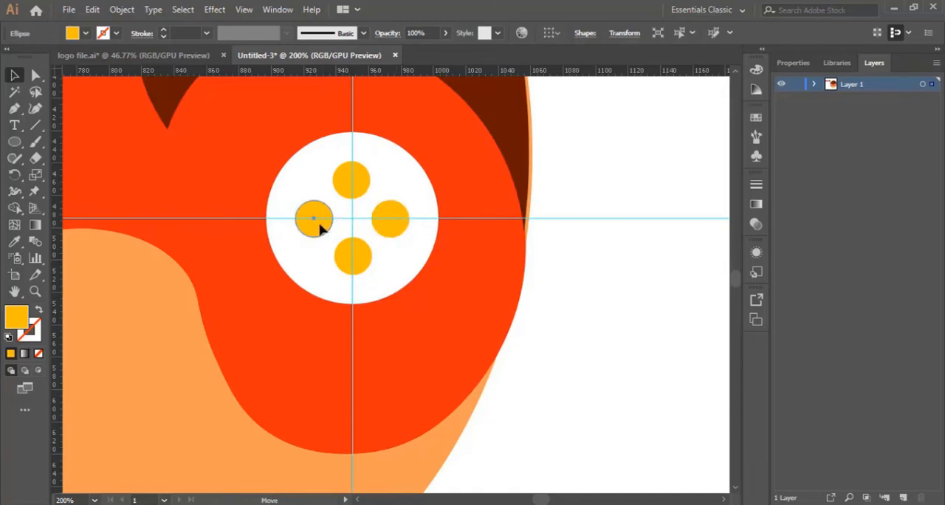
left_click(597, 325)
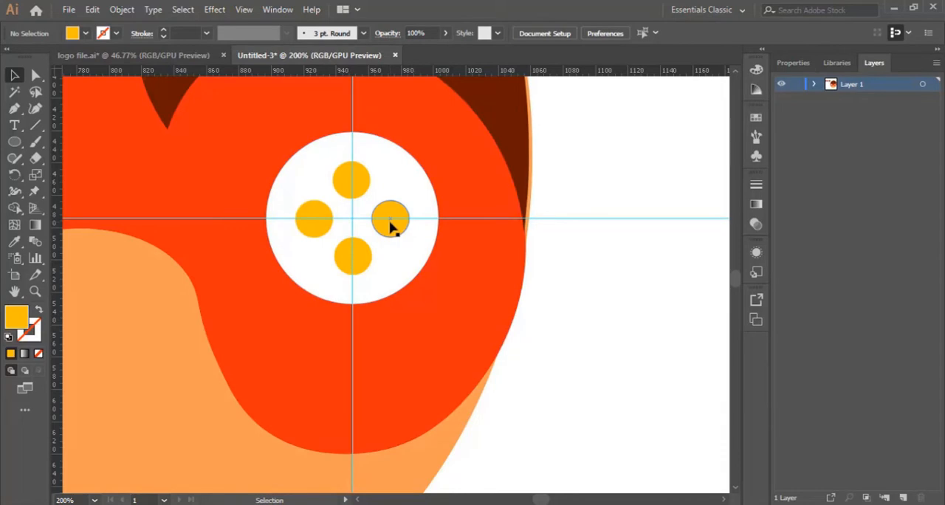
Step: Recolour the right-hand yellow dot in the controller button cluster with the mask's orange-red, sampled with the Eyedropper
key("ctrl+minus")
key("ctrl+minus")
key("ctrl+minus")
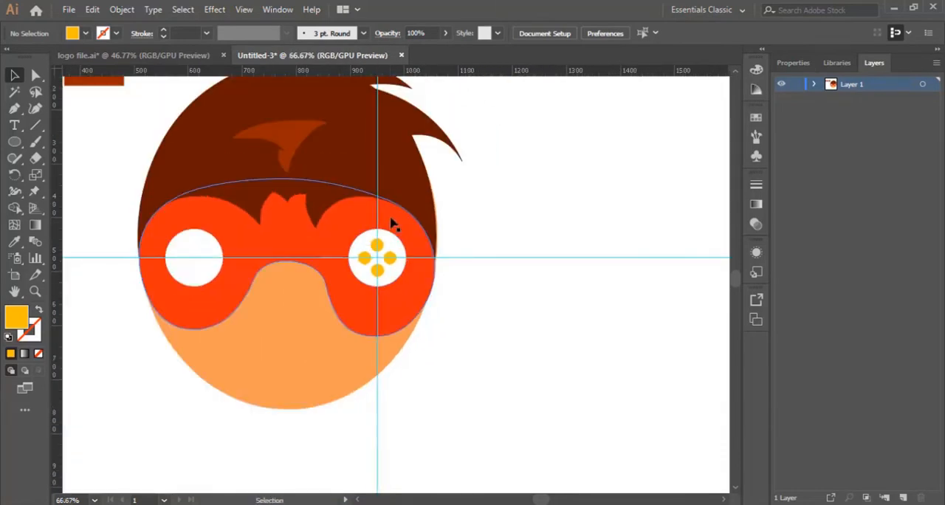
left_click(390, 258)
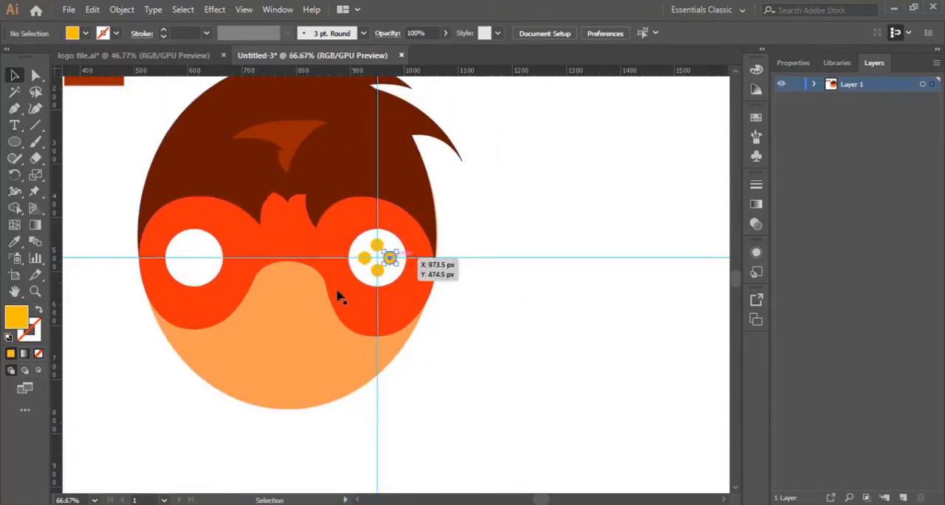
double_click(18, 318)
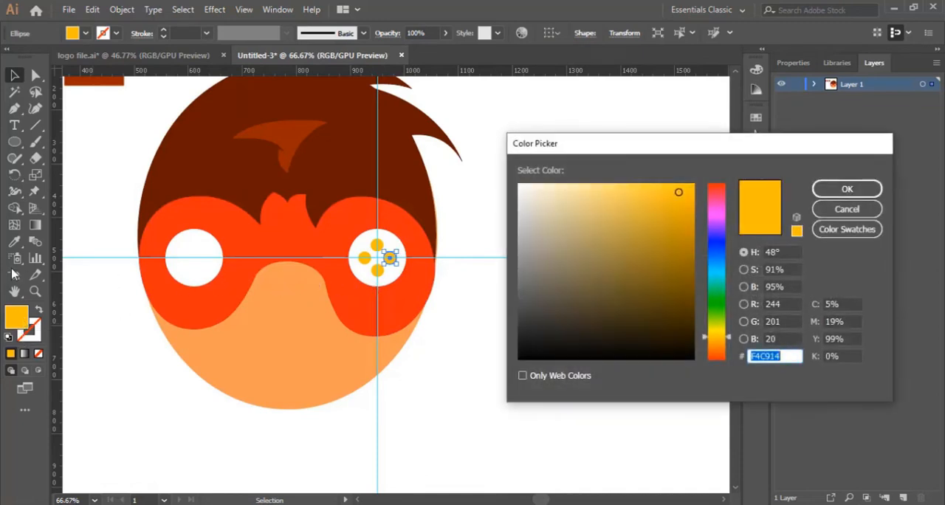
left_click(861, 212)
key("i")
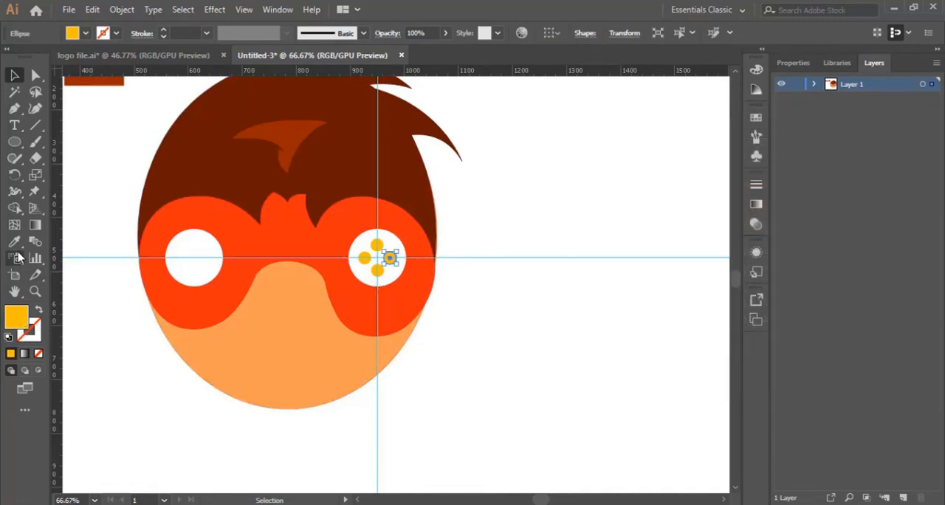
left_click(219, 305)
left_click(14, 74)
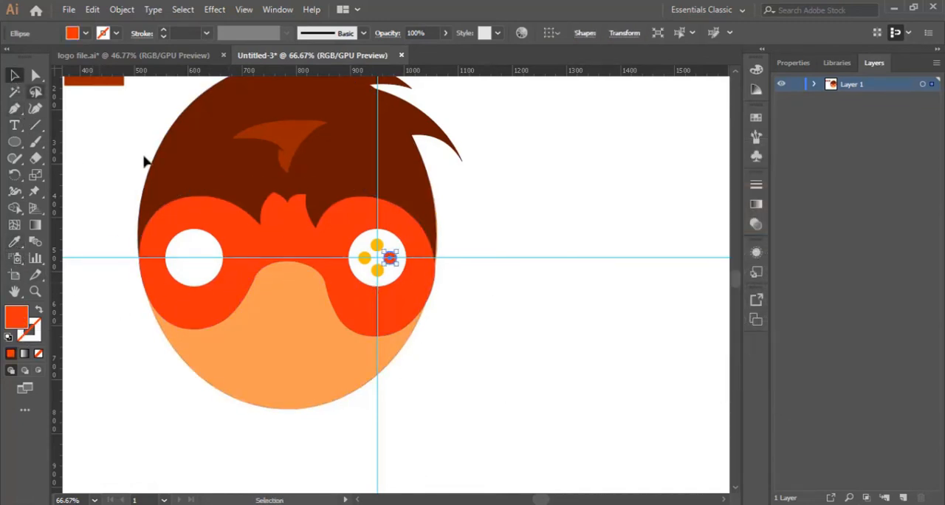
Step: Fill the bottom yellow dot of the button cluster with green 6DBC11
left_click(377, 270)
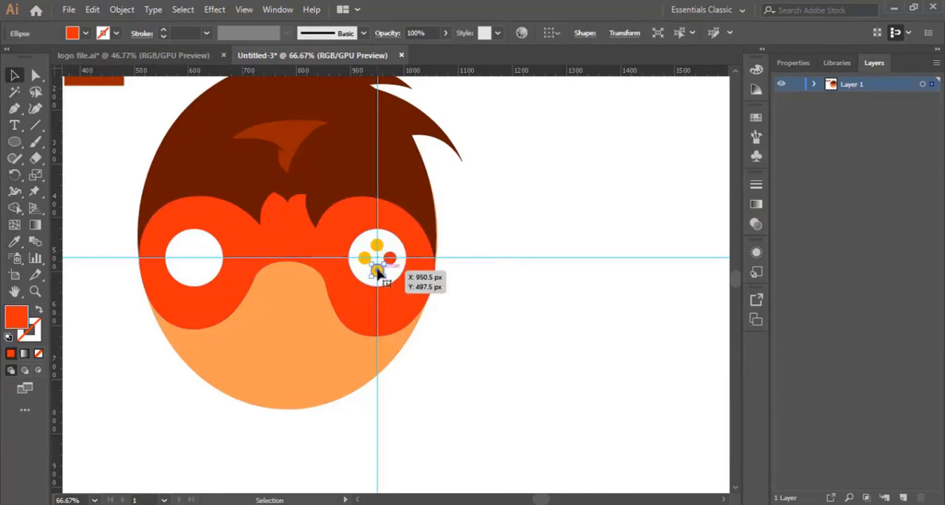
double_click(16, 318)
left_click(715, 319)
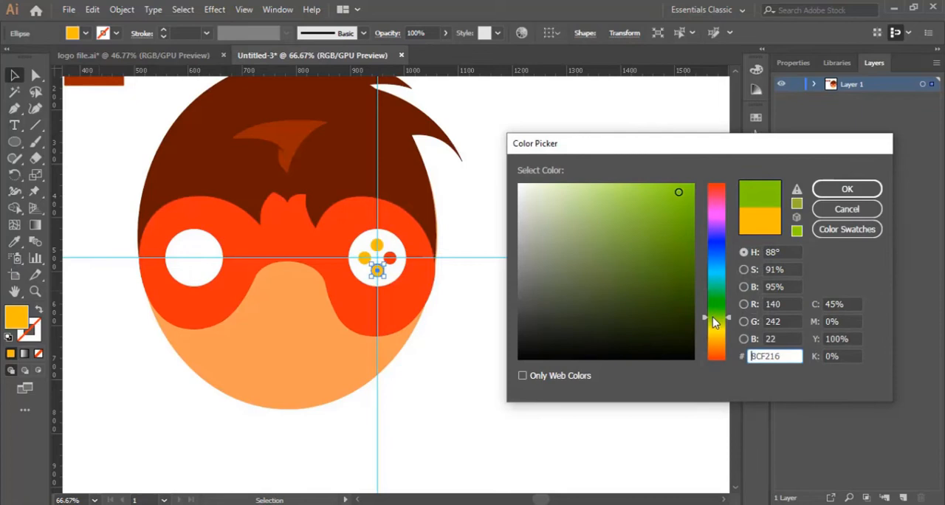
left_click(679, 229)
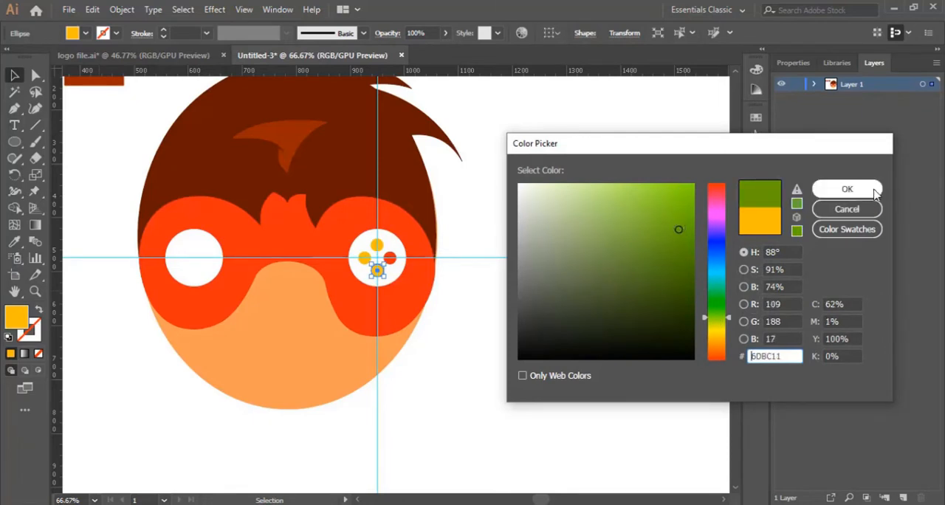
left_click(819, 190)
Step: Fill the left-hand yellow dot of the button cluster with blue 46D1D1 and deselect it
left_click_drag(364, 258, 366, 260)
left_click(364, 257)
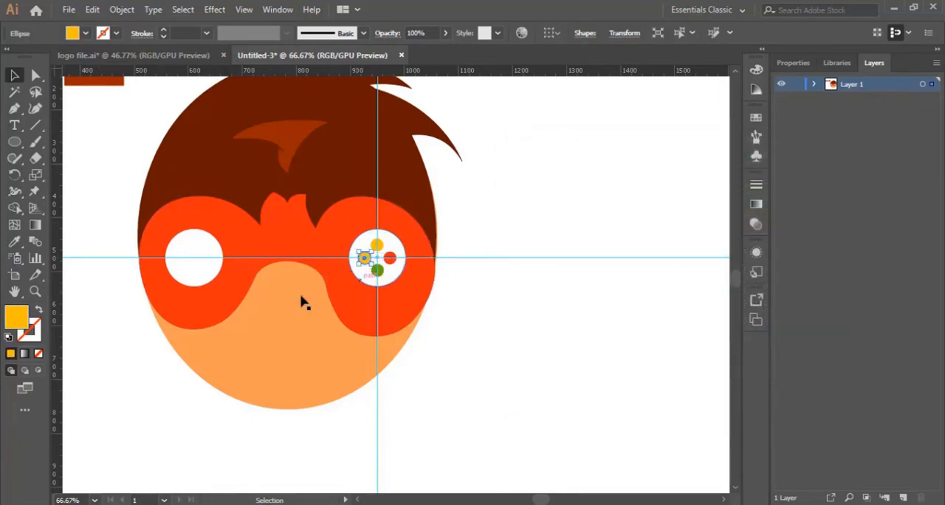
double_click(19, 319)
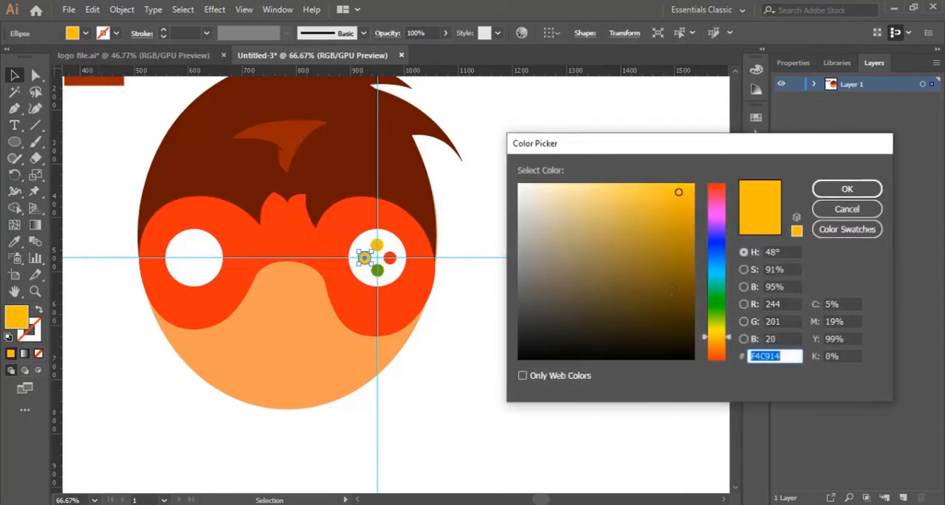
left_click(719, 272)
left_click(636, 215)
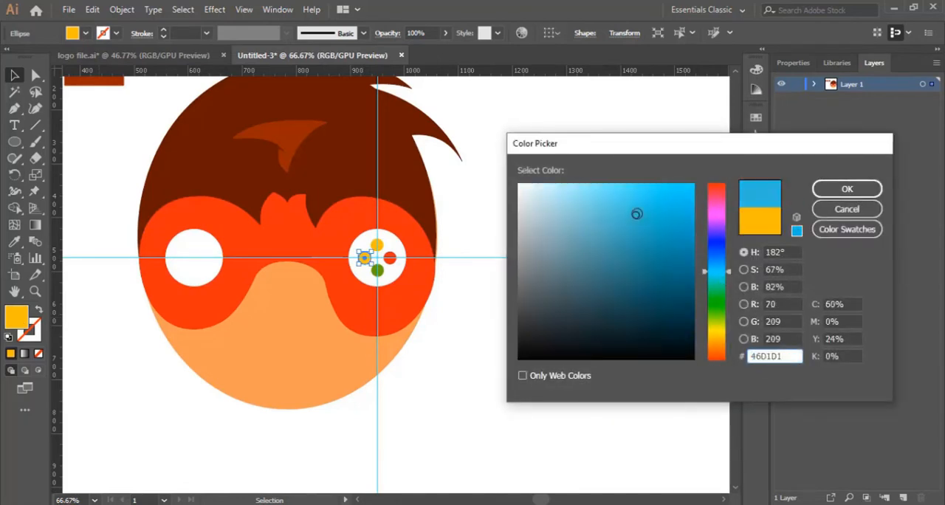
left_click(848, 191)
left_click(525, 344)
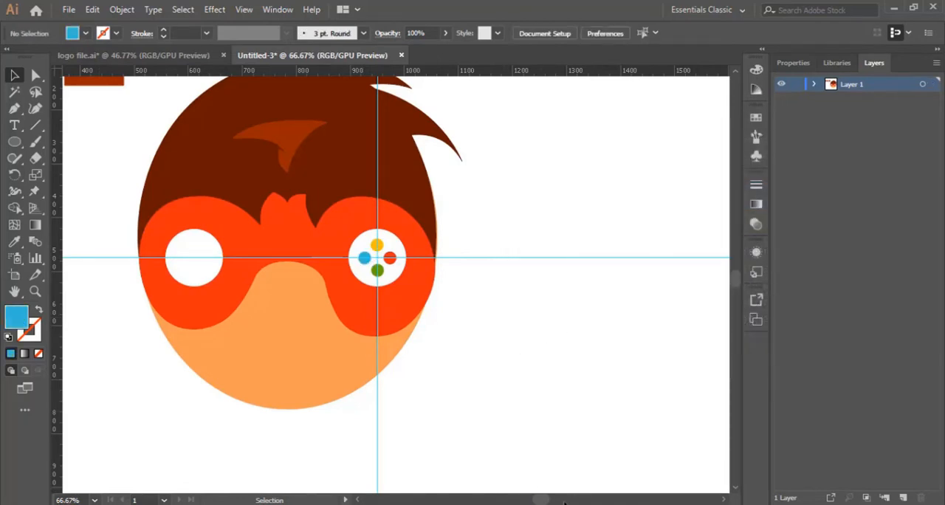
Step: Place a vertical guide through the centre of the left white circle
left_click_drag(547, 502, 539, 501)
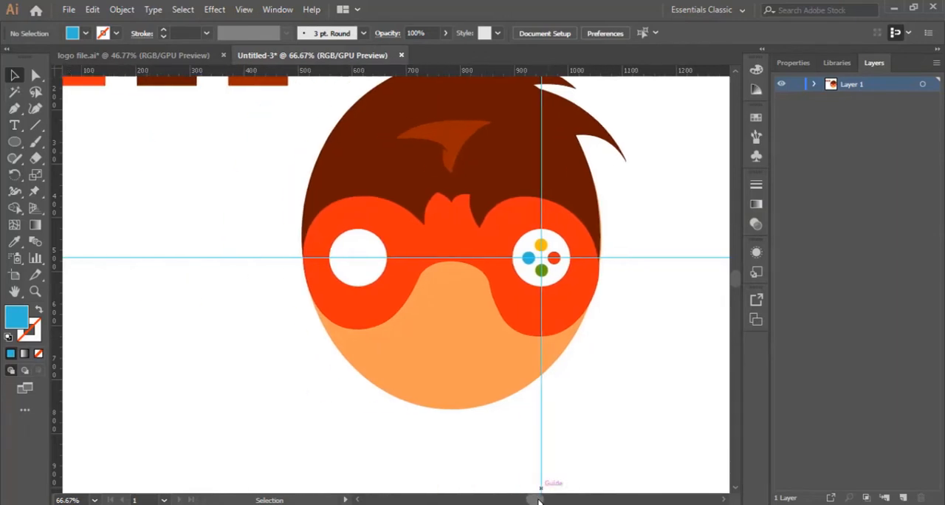
left_click(35, 291)
left_click(365, 263)
left_click(396, 277)
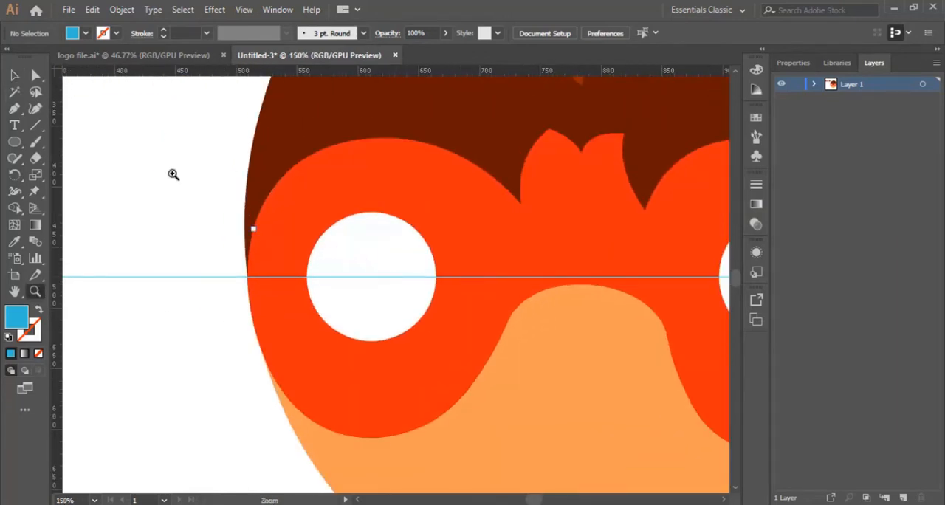
left_click(14, 75)
left_click_drag(58, 200, 606, 307)
left_click(621, 265)
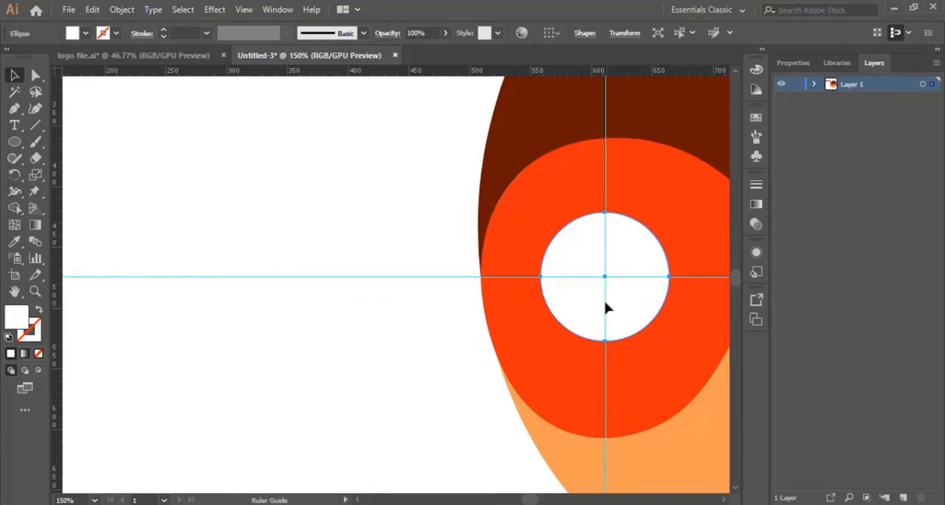
Step: Draw a small square in the upper part of the left white circle and fill it with the mask's orange-red
left_click(14, 144)
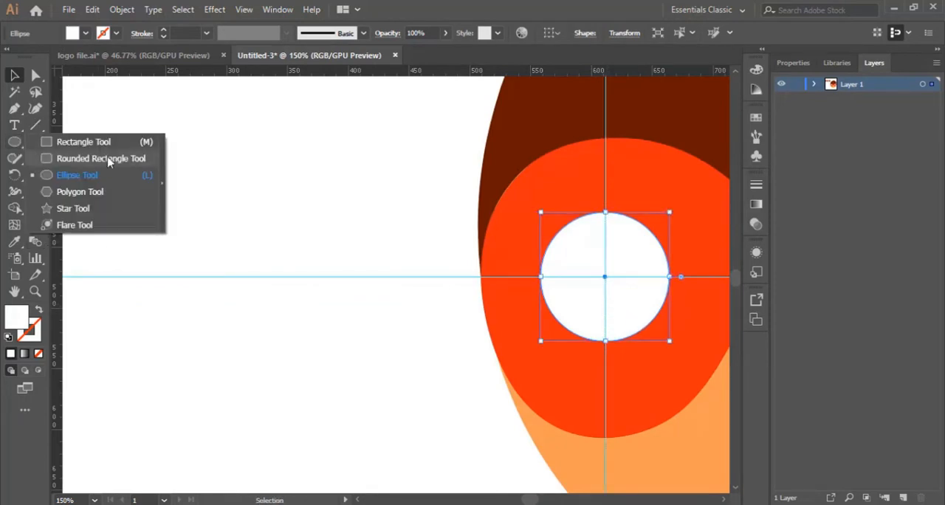
left_click(85, 142)
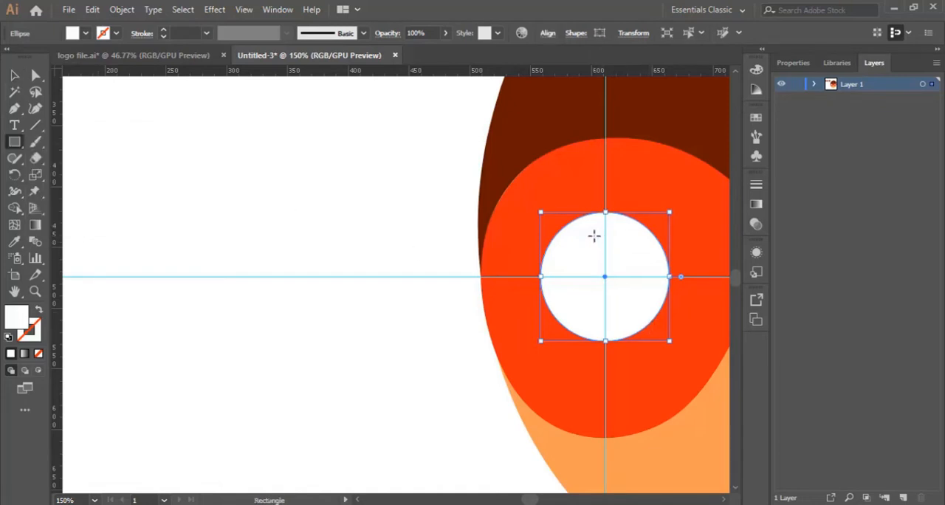
left_click_drag(594, 235, 617, 259)
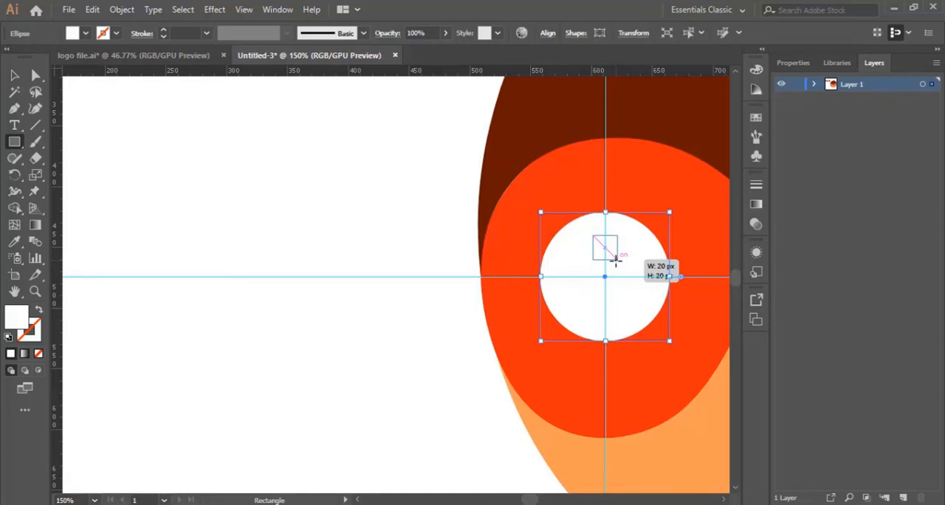
left_click_drag(616, 259, 621, 262)
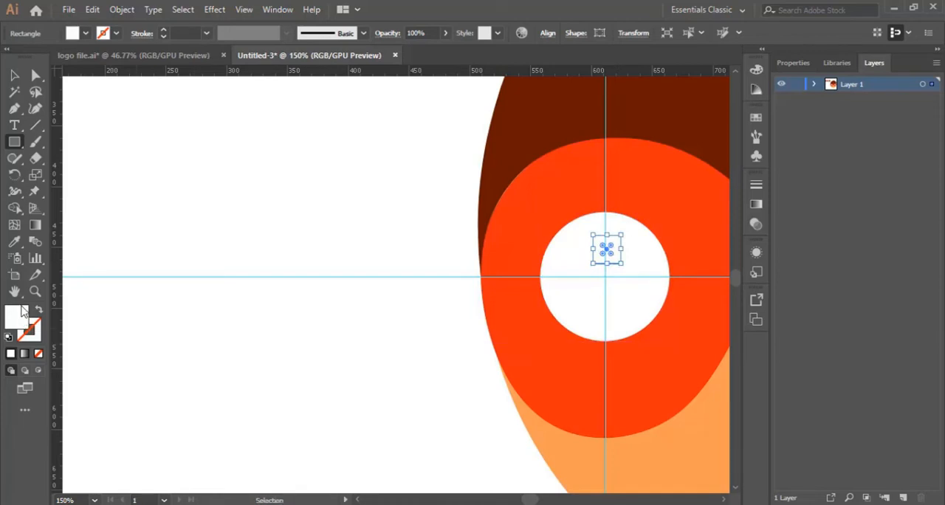
left_click(14, 241)
left_click(650, 193)
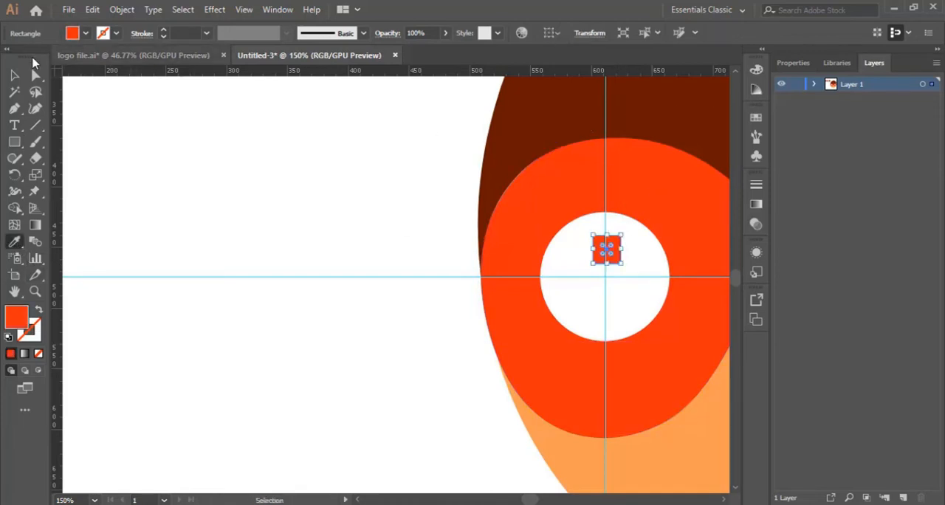
left_click(9, 74)
left_click(195, 160)
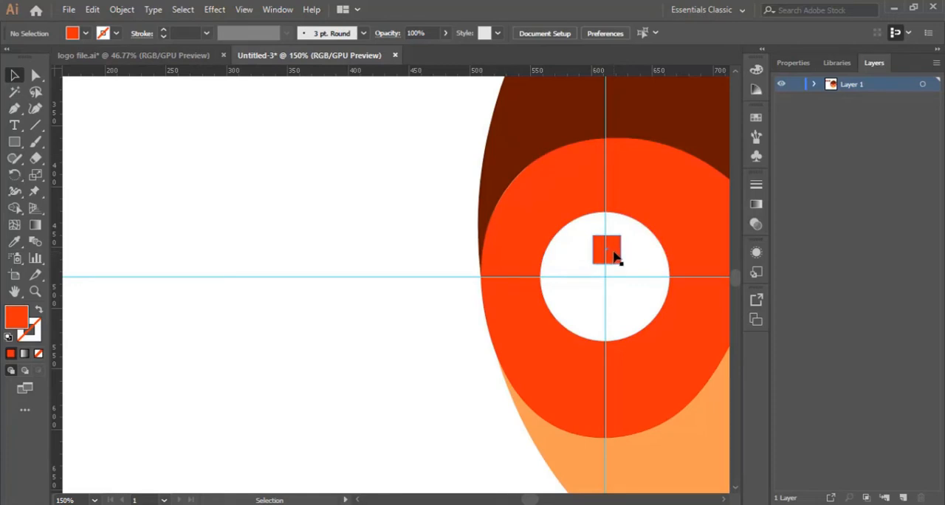
Step: Duplicate the orange-red square to form a four-square cross around the guides' intersection inside the left white circle
left_click_drag(615, 256, 605, 315)
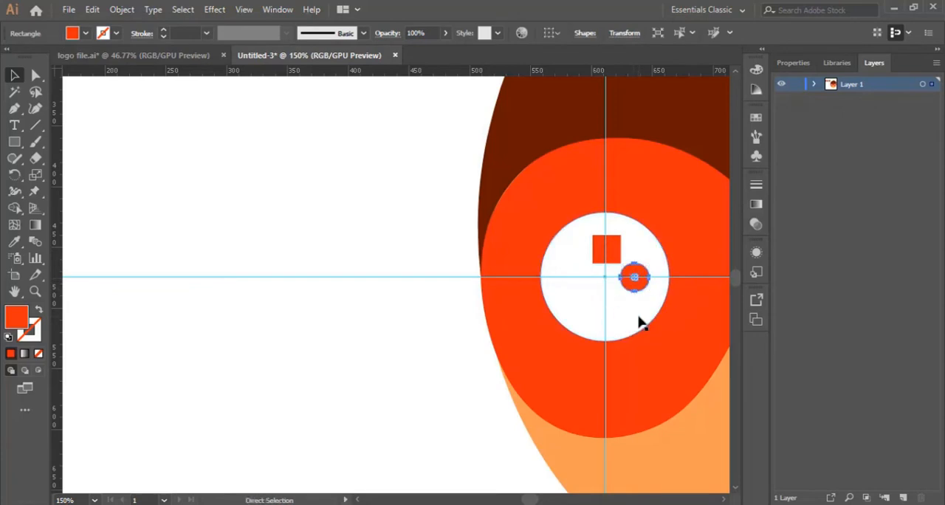
key("ctrl+z")
left_click_drag(648, 274, 616, 302)
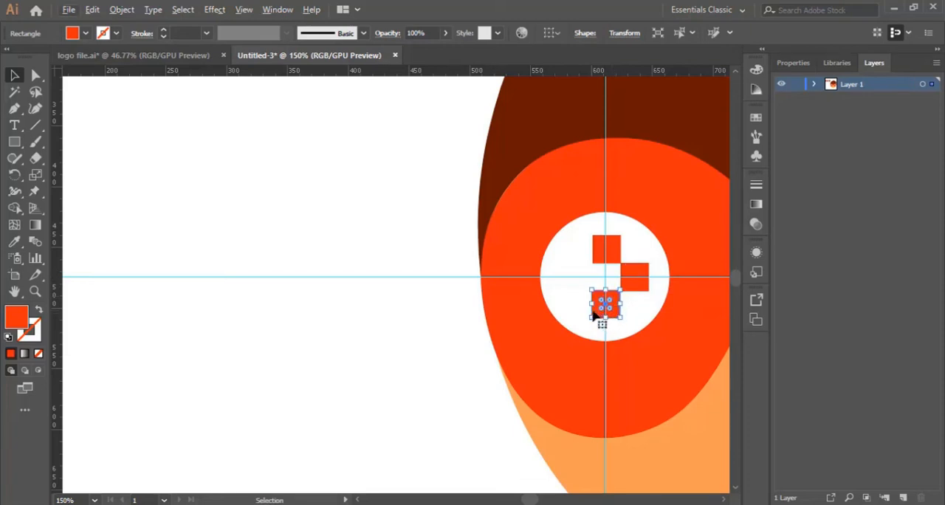
left_click_drag(600, 309, 560, 275)
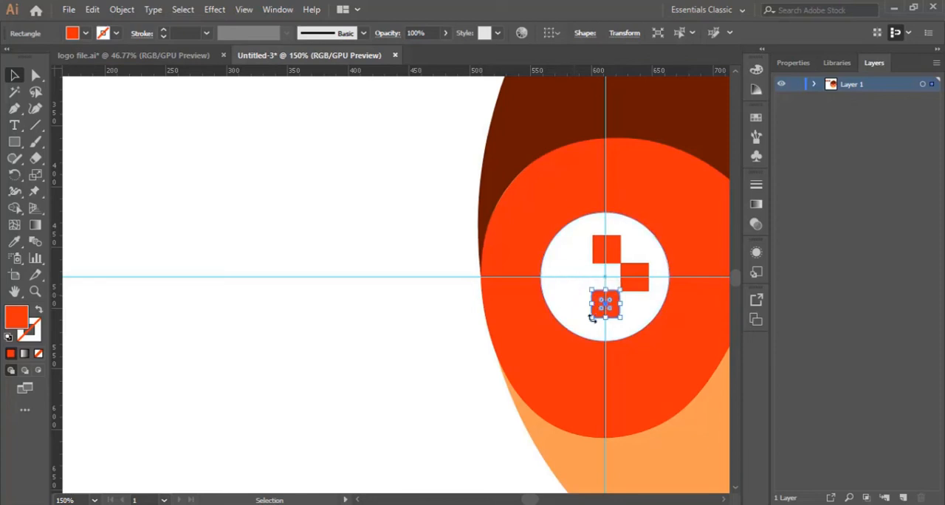
key("ctrl+z")
left_click(394, 361)
left_click(610, 307)
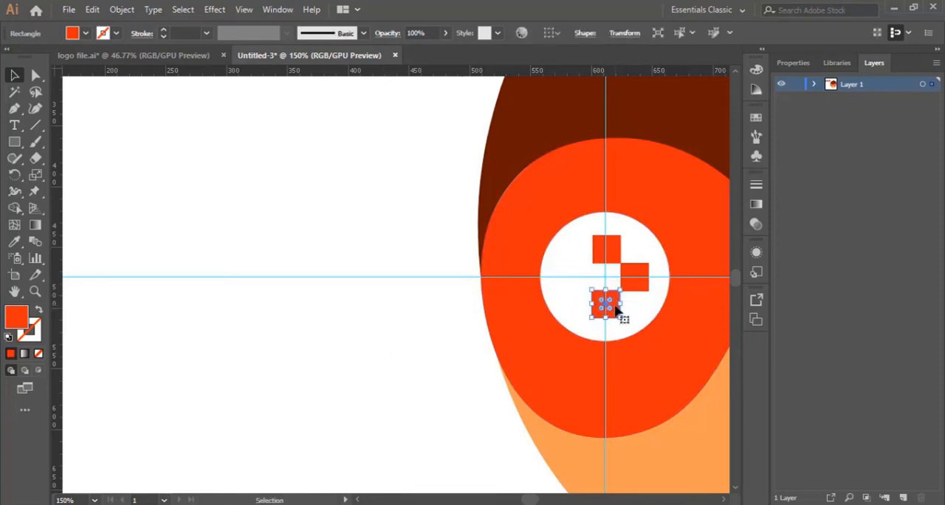
left_click_drag(619, 316, 593, 291)
left_click(489, 387)
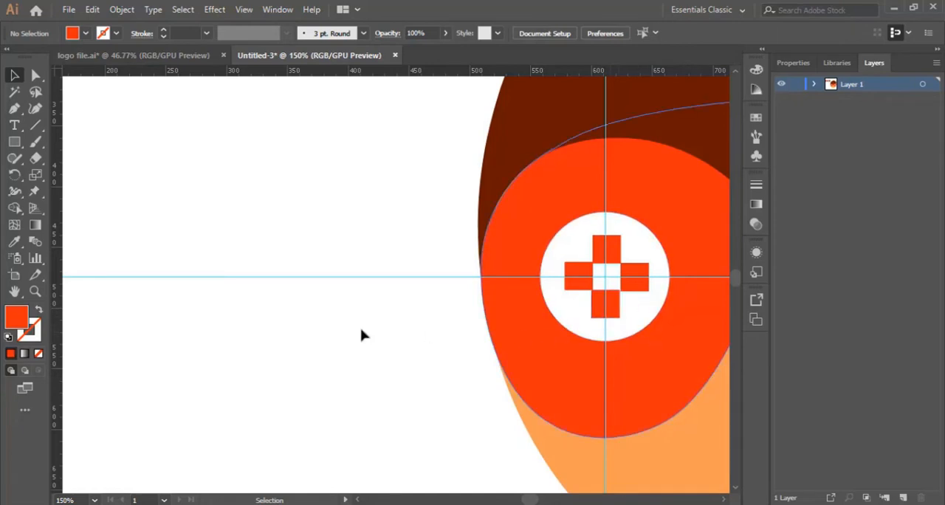
Step: Select the light orange face ellipse behind the mask and hair
key("ctrl+minus")
key("ctrl+minus")
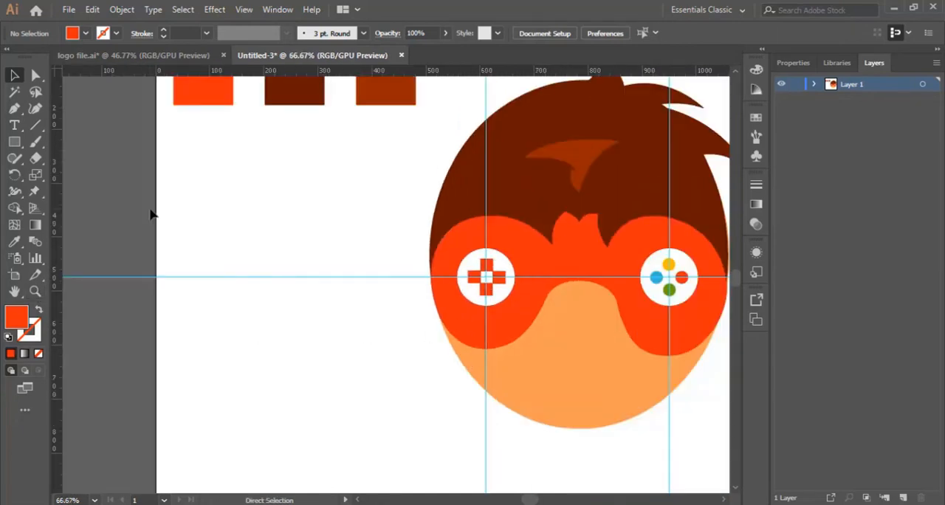
key("ctrl+minus")
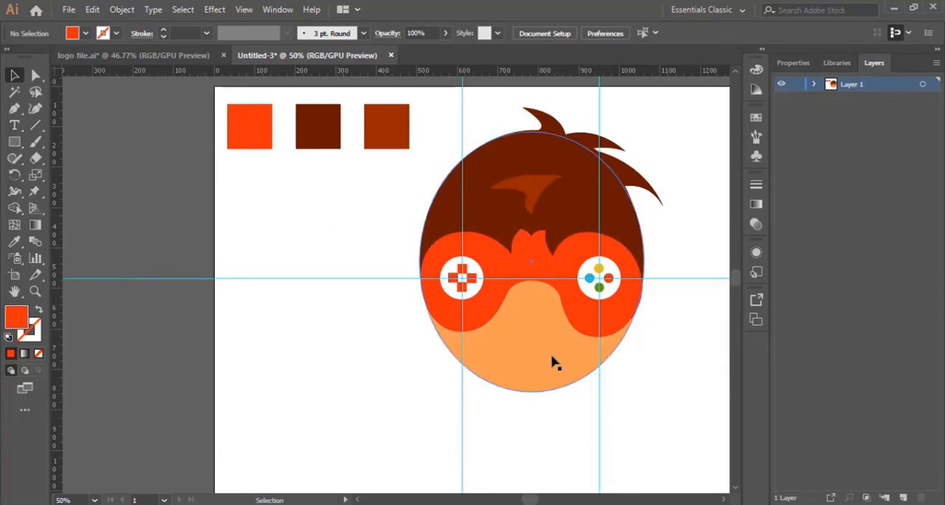
left_click(34, 292)
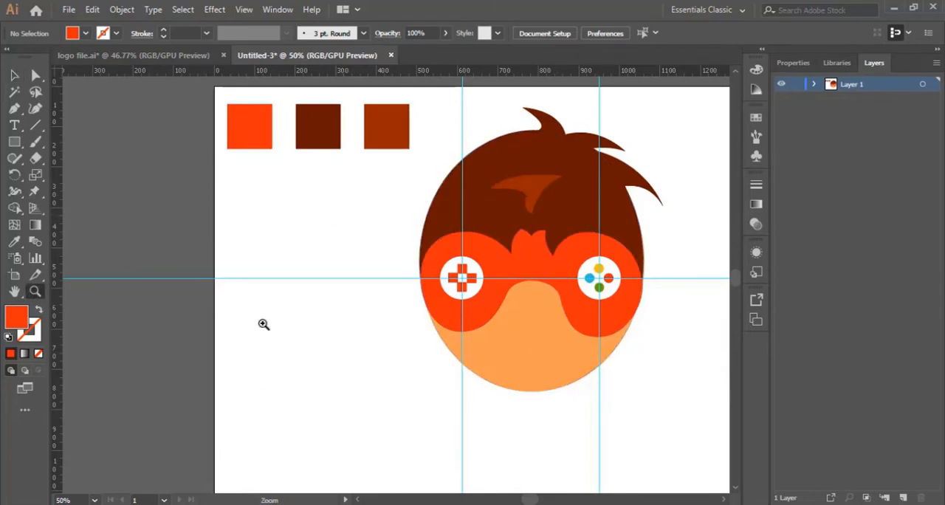
left_click(538, 328)
left_click(375, 297)
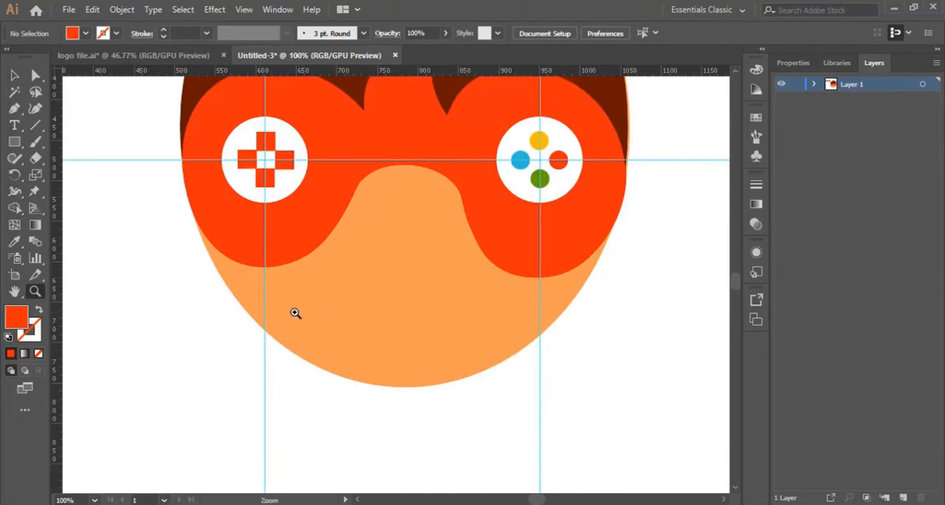
scroll(295, 314, "up", 1)
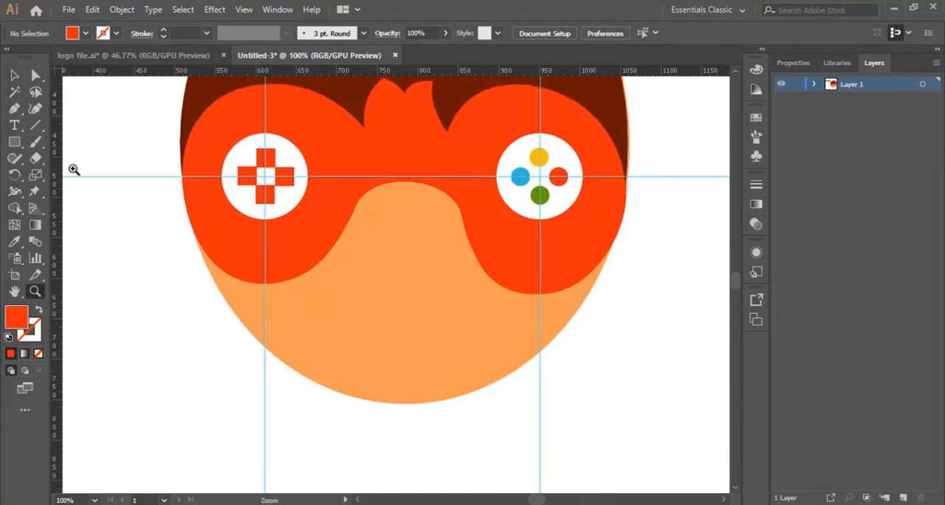
left_click(14, 75)
left_click(325, 273)
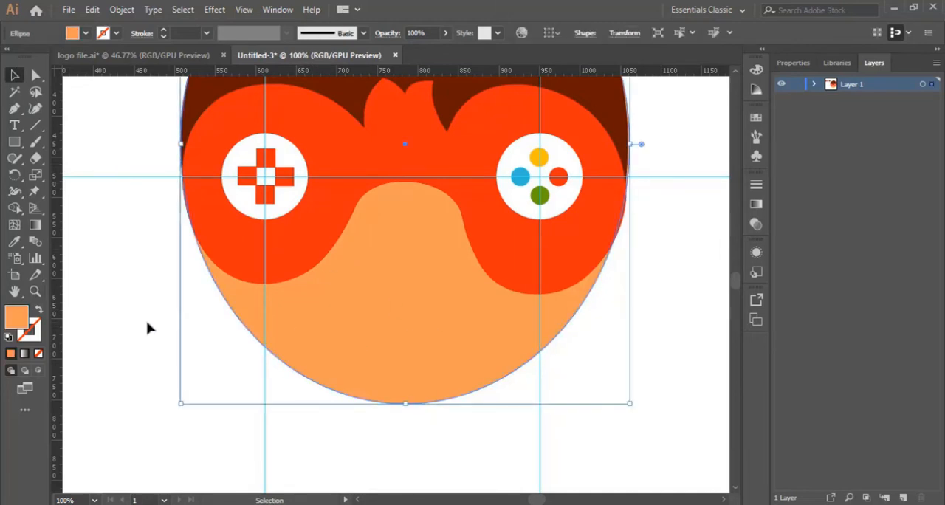
scroll(147, 328, "up", 10)
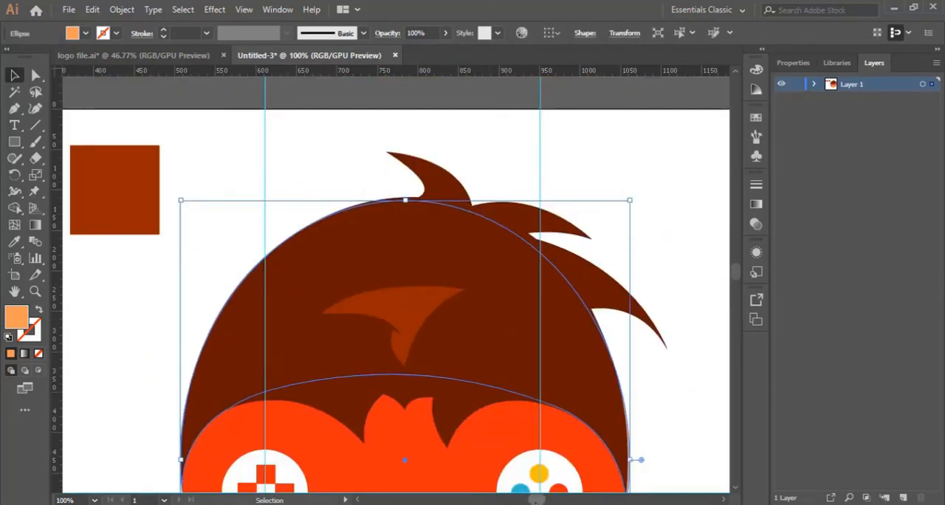
left_click_drag(536, 502, 535, 501)
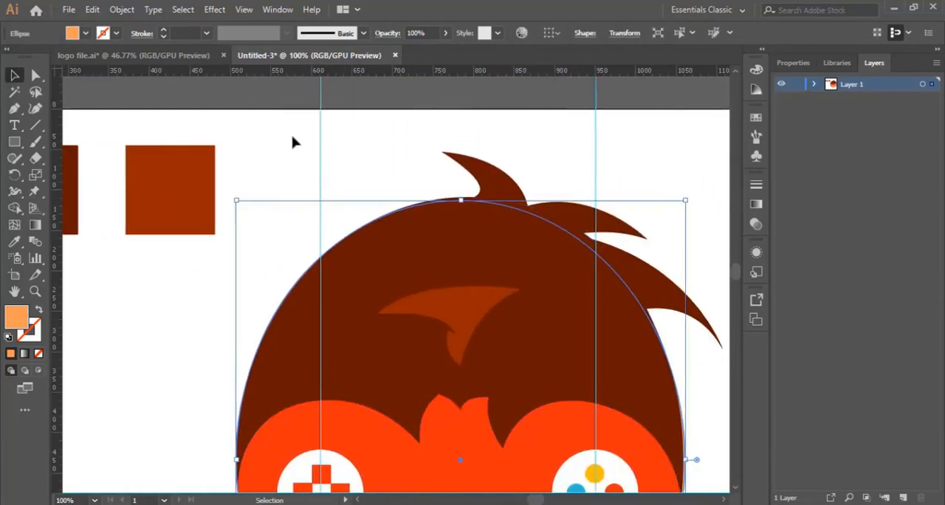
Step: Switch to the logo file.ai document, sample the face's light skin colour and copy its hex code F5D1A1
left_click(181, 55)
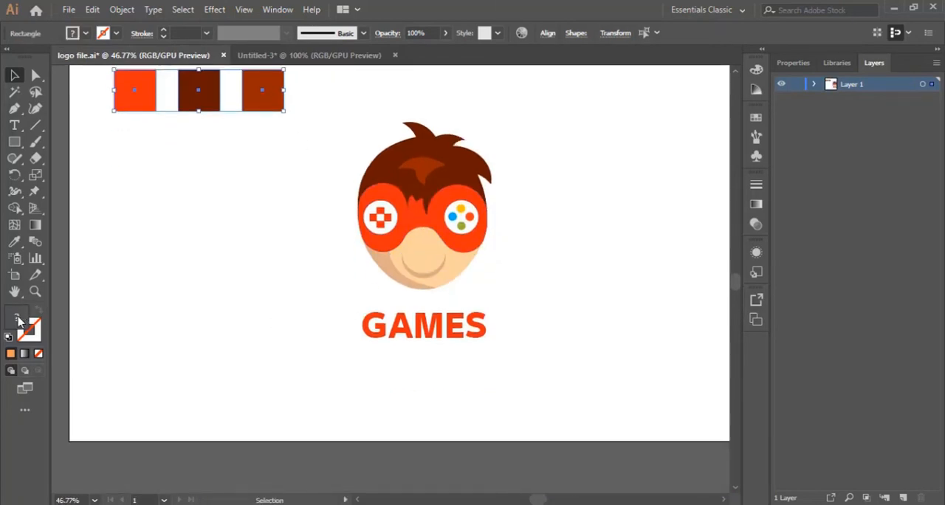
double_click(19, 321)
left_click(848, 209)
left_click(14, 241)
left_click(419, 268)
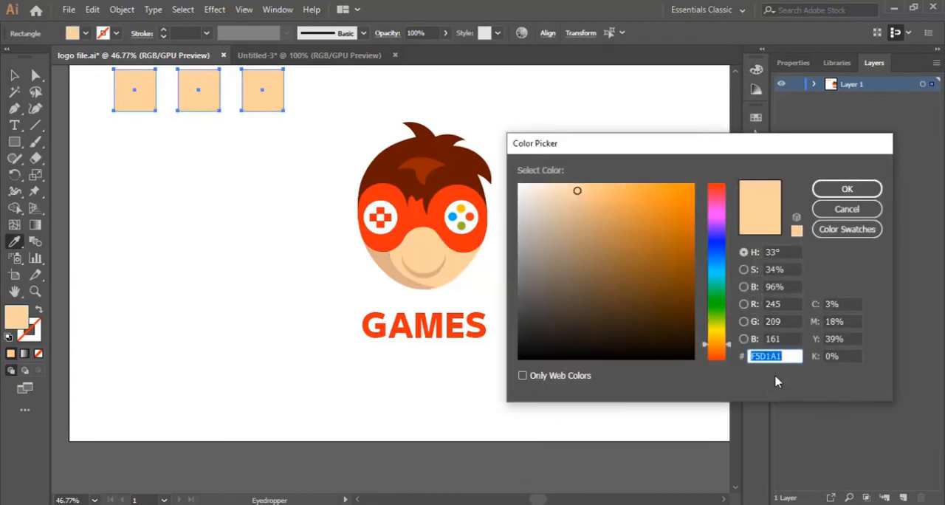
right_click(772, 356)
left_click(798, 209)
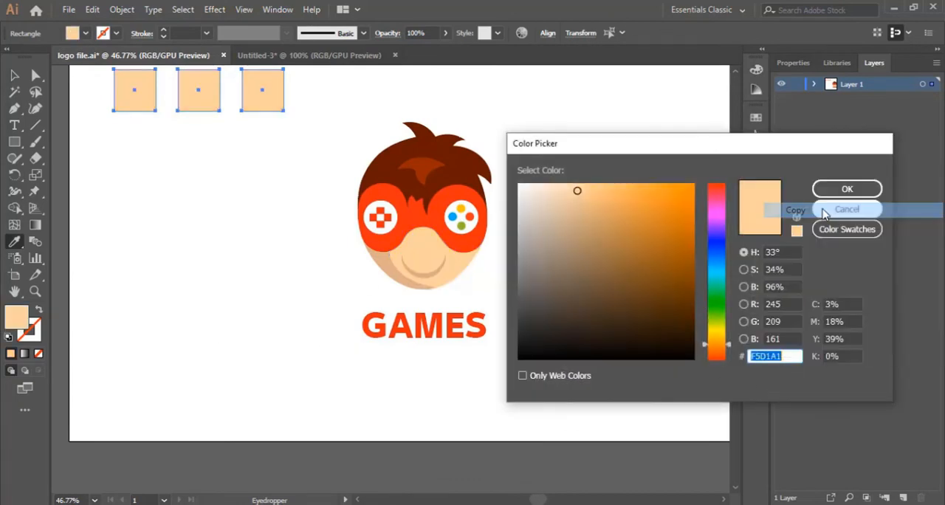
Step: Return to the Untitled-3 document and recolour the selected face ellipse with the copied skin colour F5D1A1
key("Escape")
left_click(338, 55)
scroll(443, 221, "down", 8)
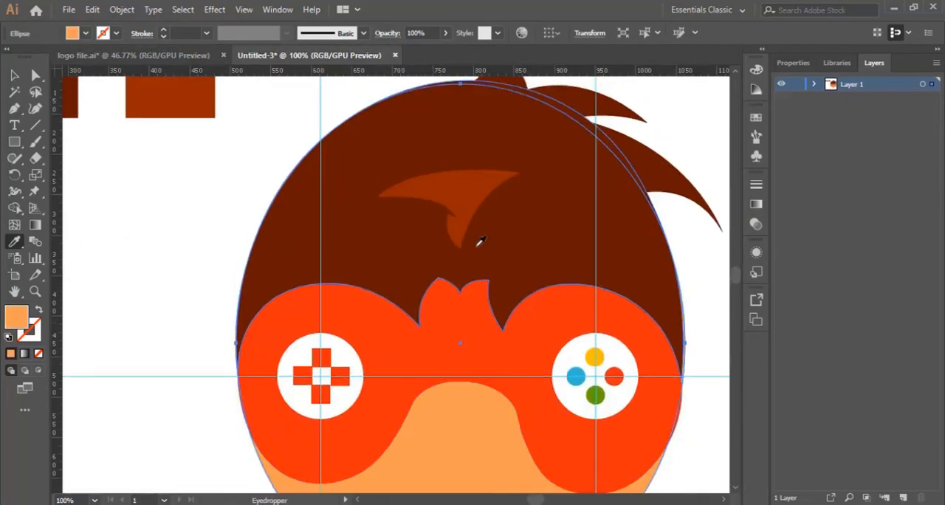
double_click(17, 323)
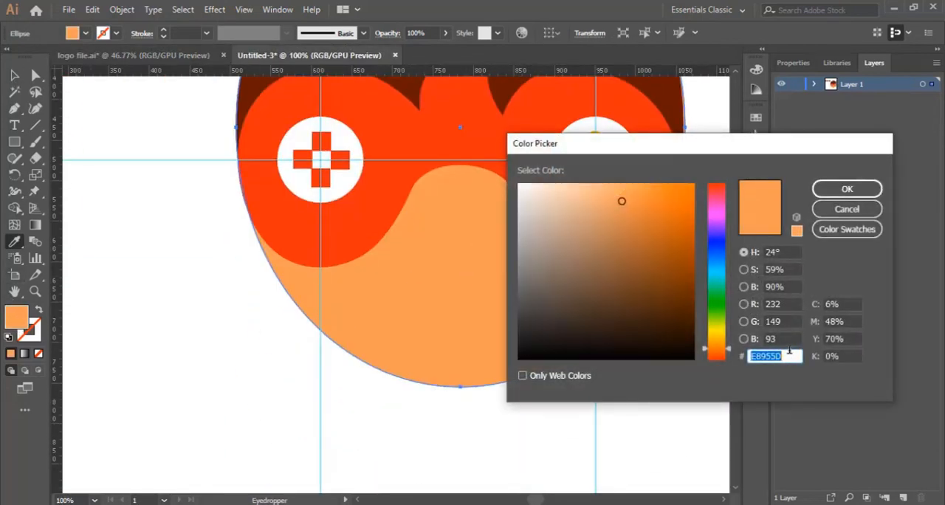
key("ctrl+v")
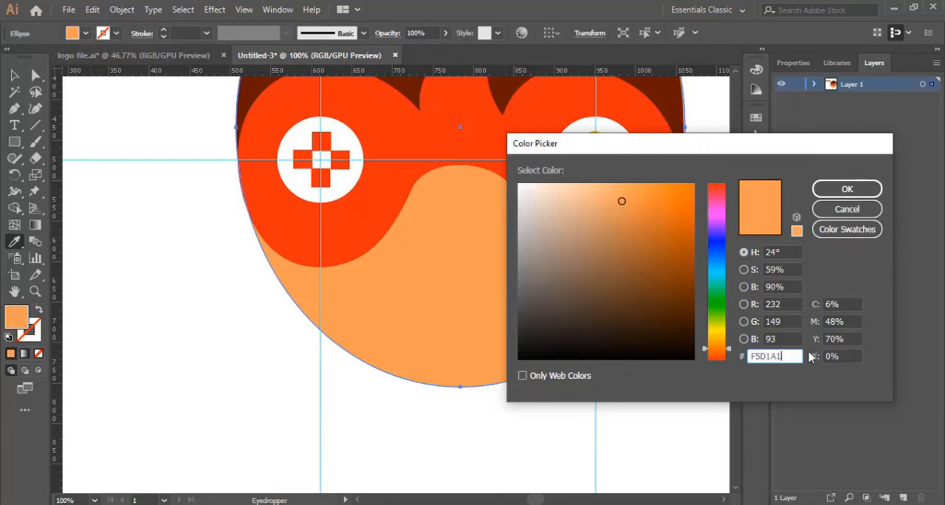
left_click(856, 193)
key("v")
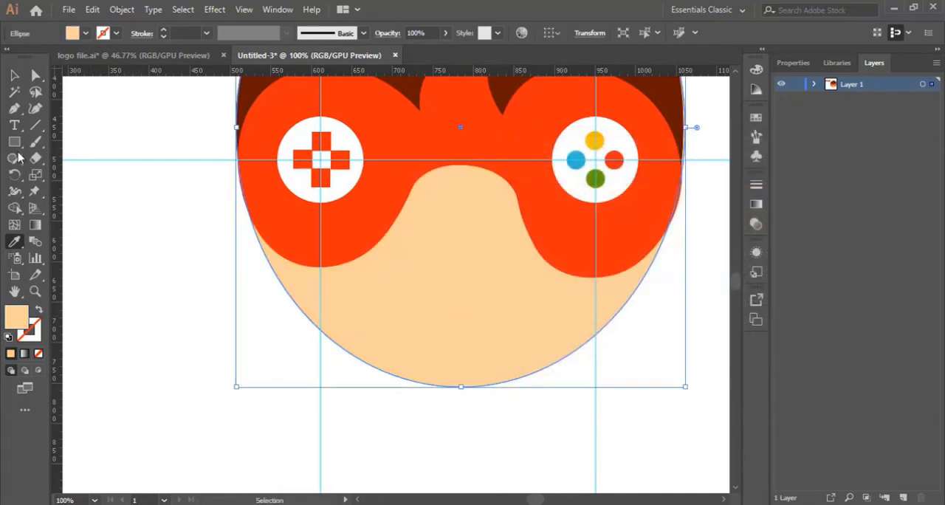
left_click(10, 76)
left_click(456, 431)
left_click(480, 318)
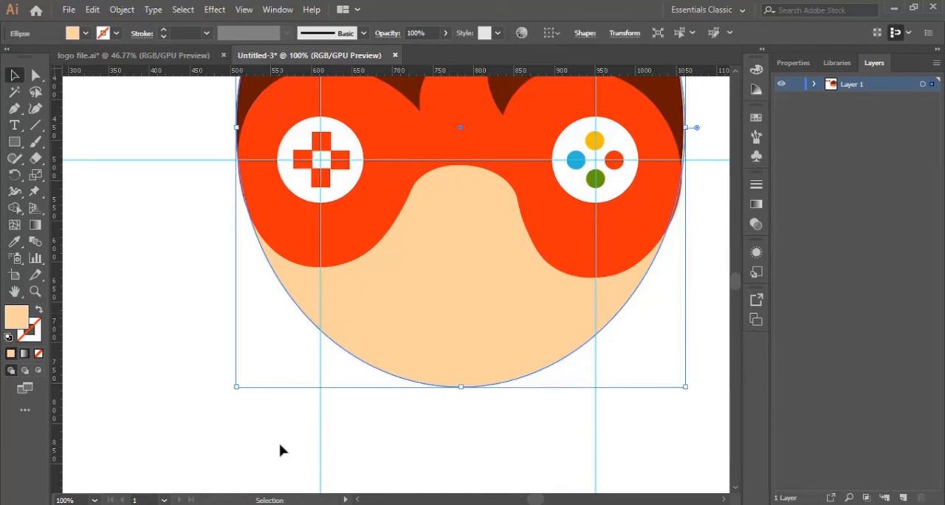
Step: Draw a closed crescent shadow with the Pen tool, running from below the mask's left lobe along the face's lower-left edge to the chin
left_click(14, 109)
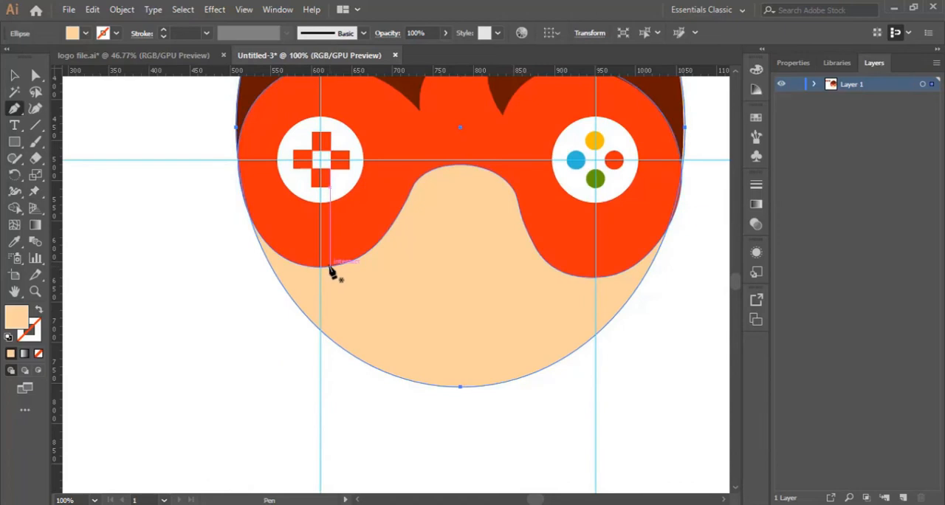
left_click(332, 265)
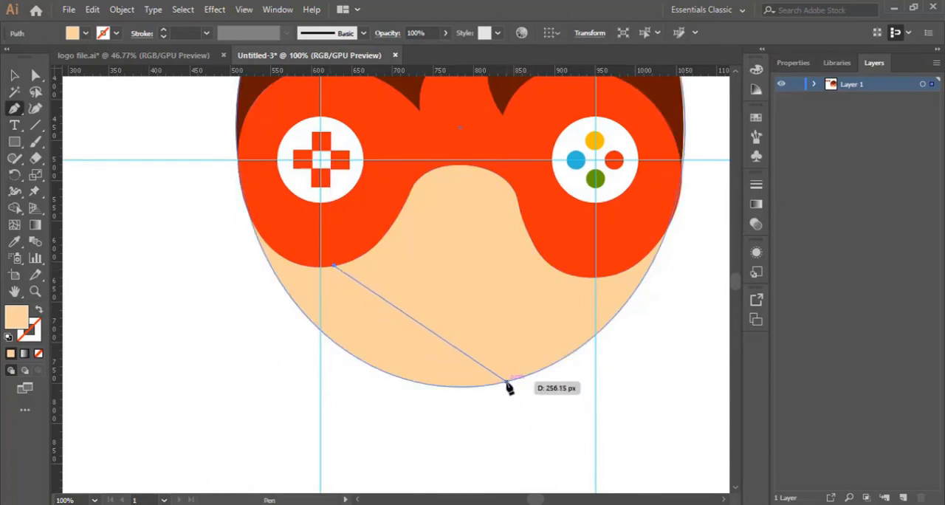
left_click_drag(506, 383, 663, 404)
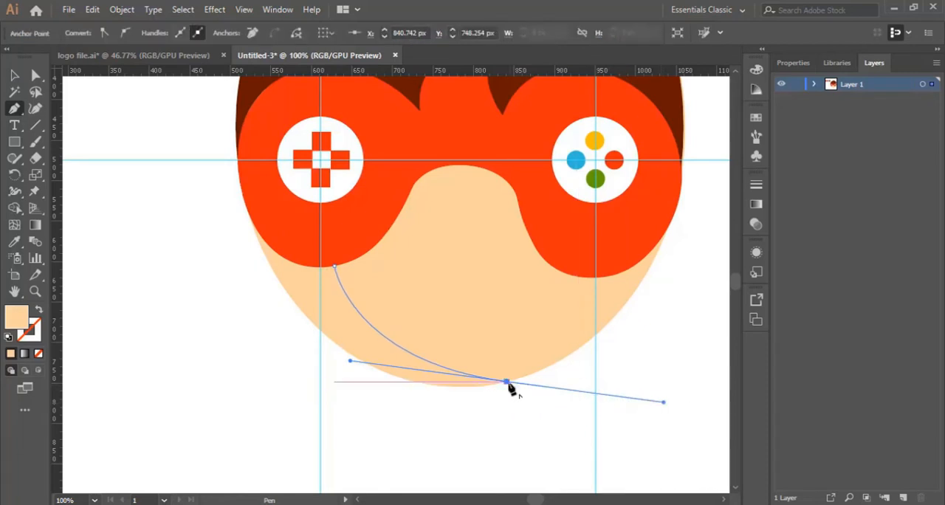
left_click_drag(507, 383, 166, 134)
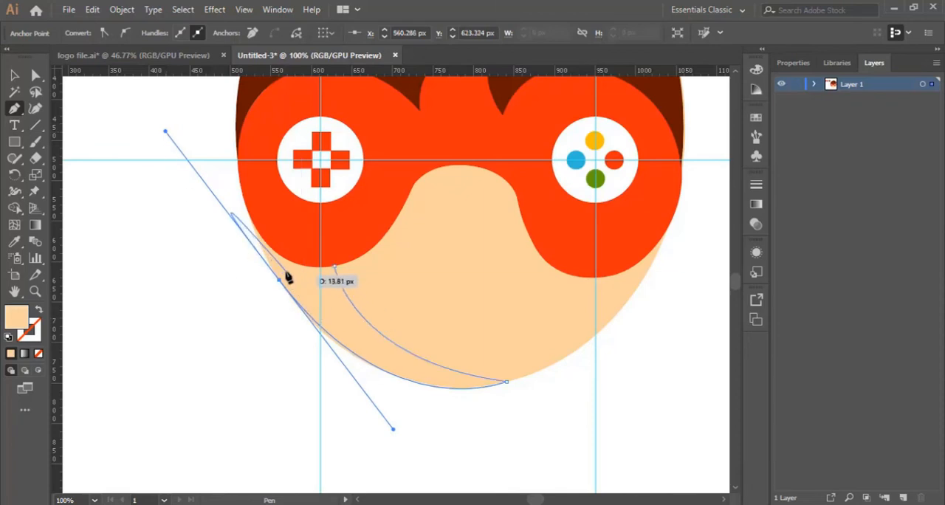
left_click_drag(280, 281, 41, 334)
left_click(39, 312)
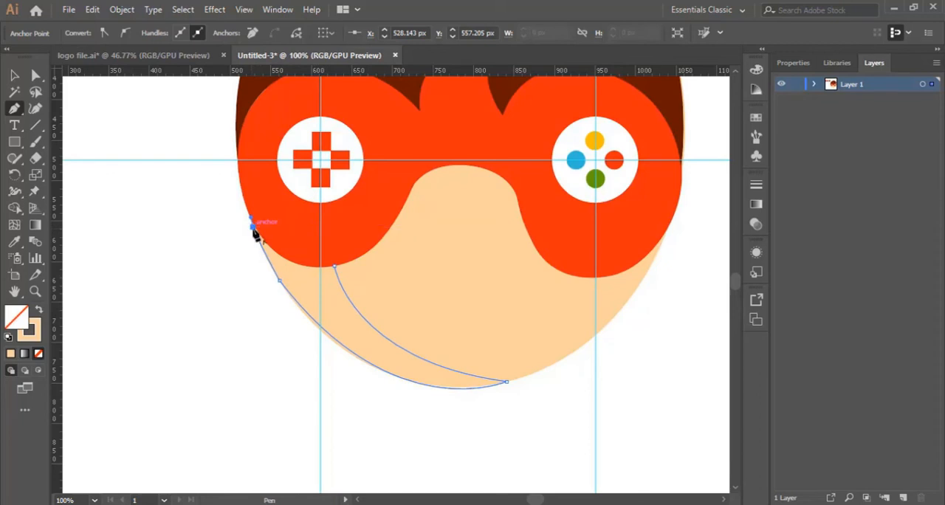
left_click_drag(307, 266, 335, 266)
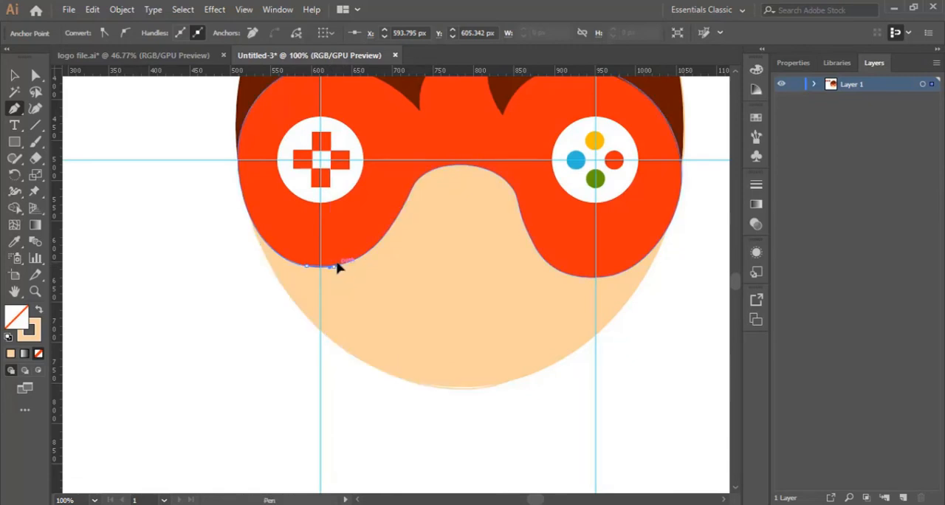
left_click_drag(337, 267, 344, 309)
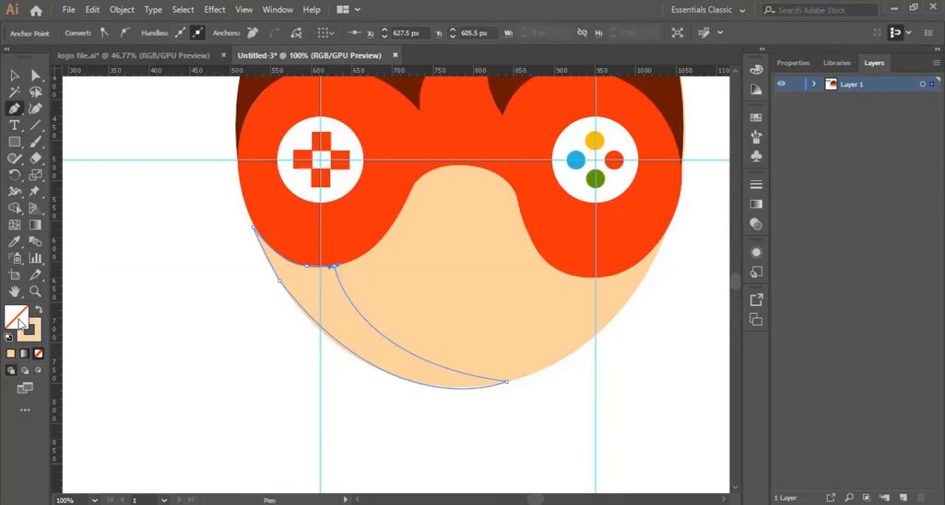
Step: Fill the crescent shadow on the chin with a darker tan shade of the skin colour and no stroke
left_click(40, 312)
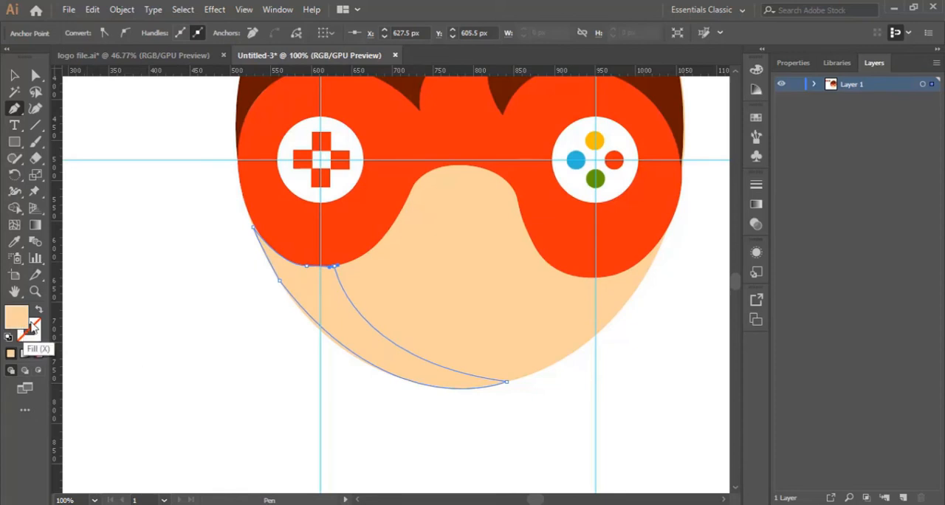
double_click(31, 327)
left_click_drag(578, 190, 596, 213)
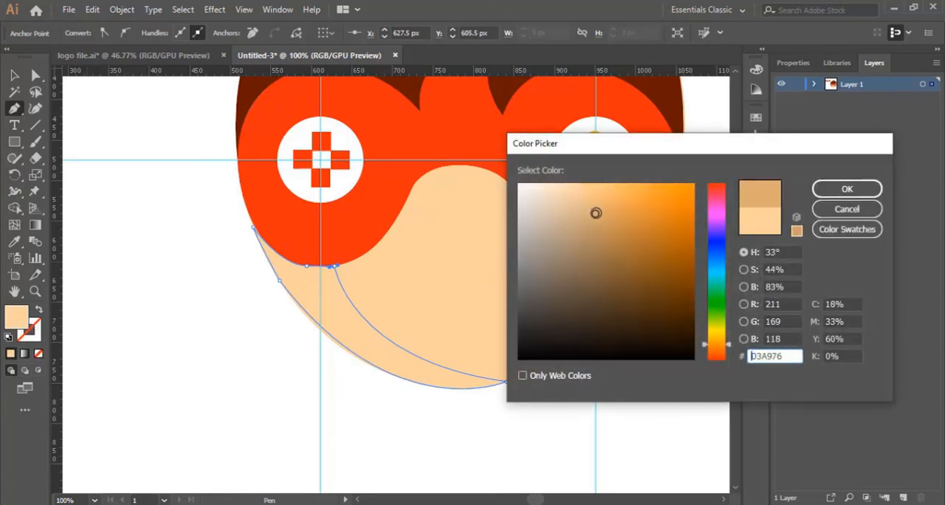
left_click(607, 216)
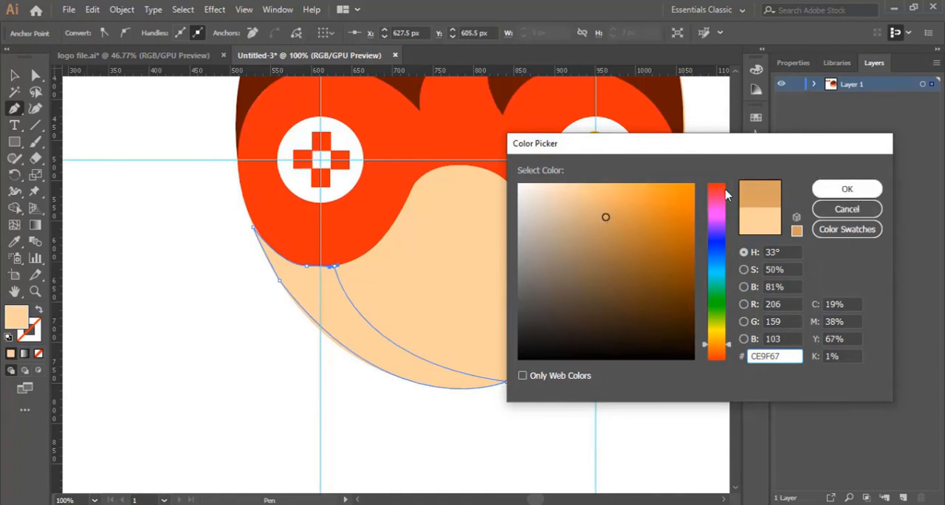
left_click(601, 211)
left_click(817, 189)
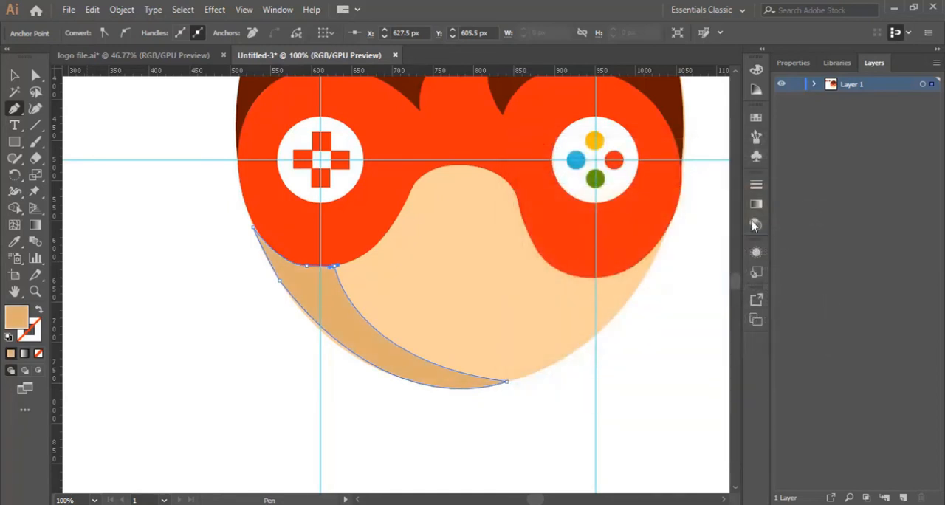
key("v")
left_click(399, 405)
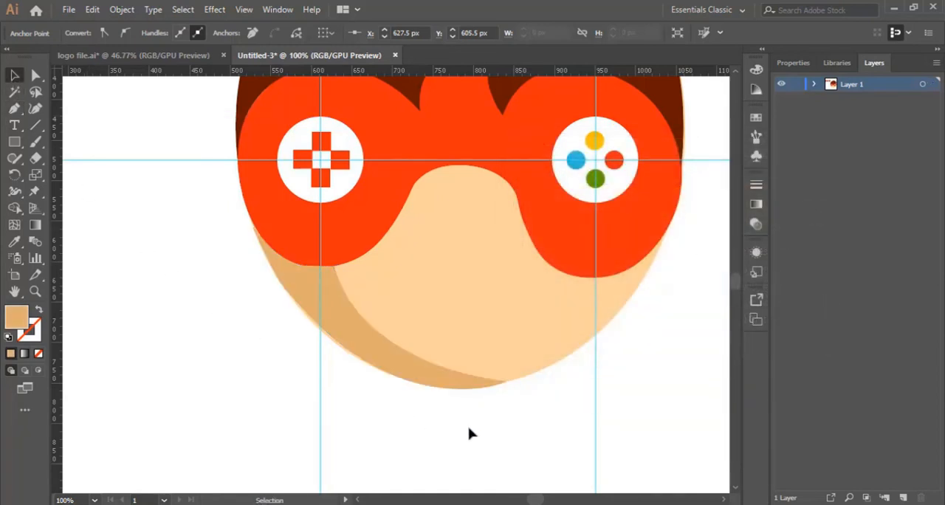
Step: Bend the crescent shadow's outer edge outward with the Curvature tool to follow the face outline
left_click(396, 368)
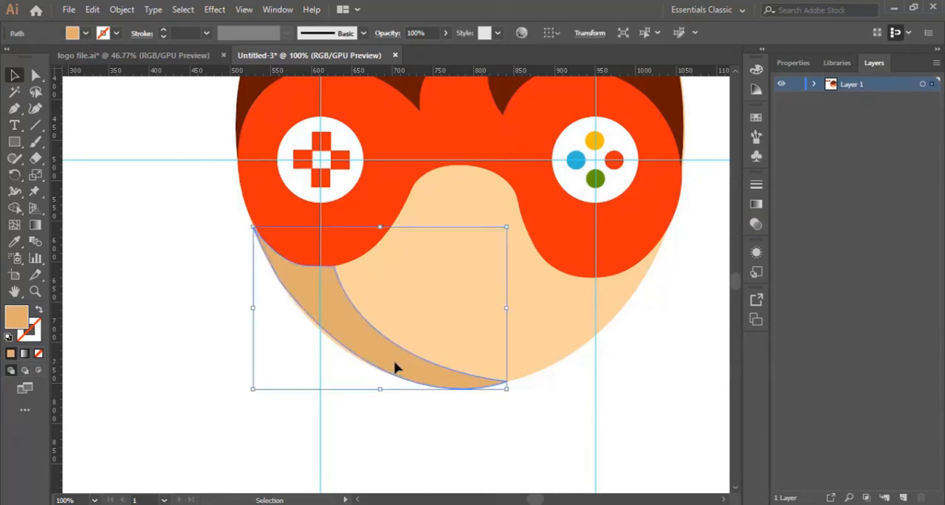
left_click(392, 429)
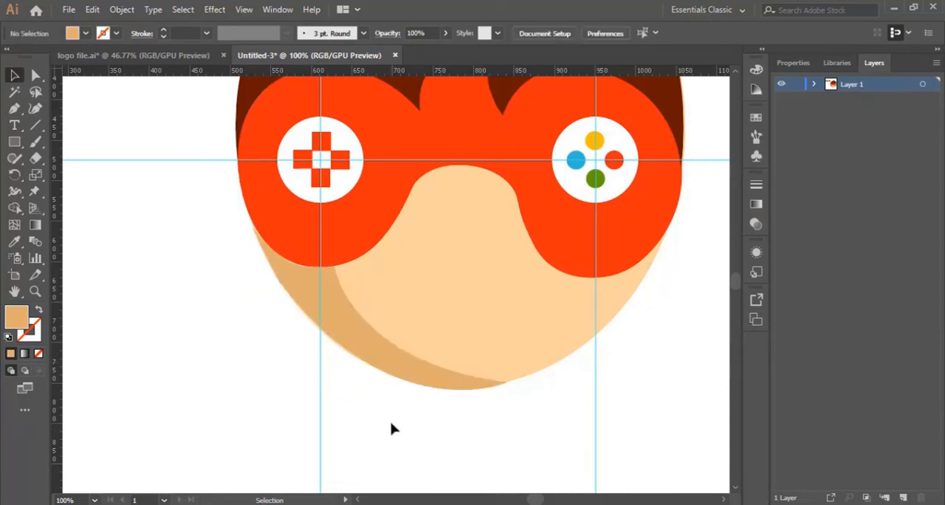
left_click(395, 369)
left_click(34, 291)
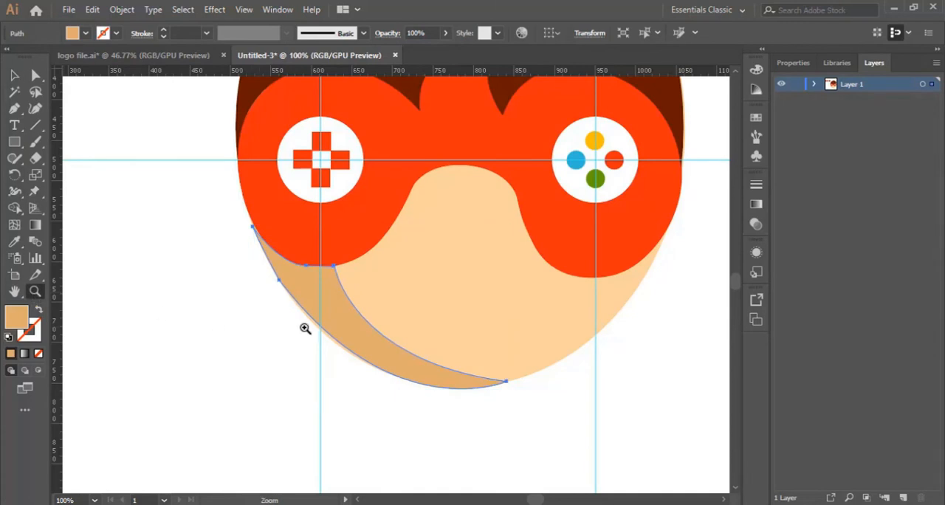
left_click(305, 328)
left_click(425, 288)
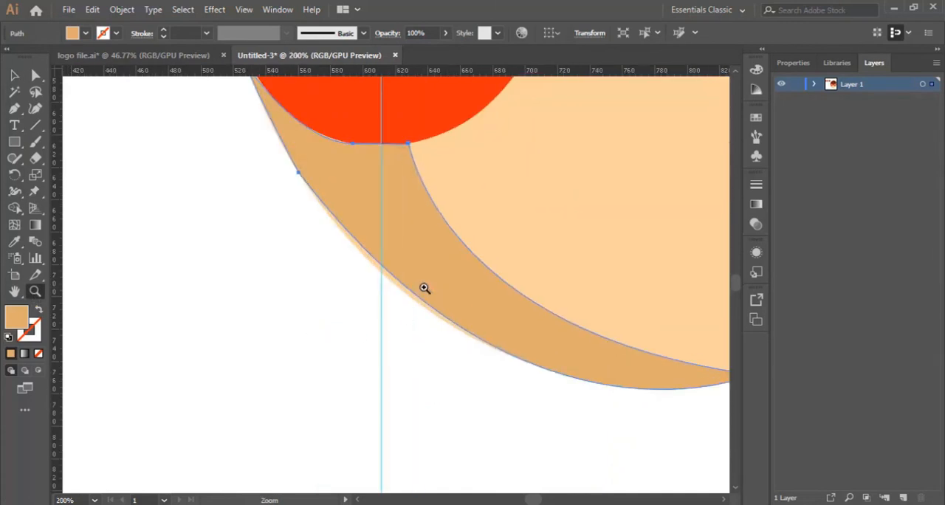
left_click(35, 108)
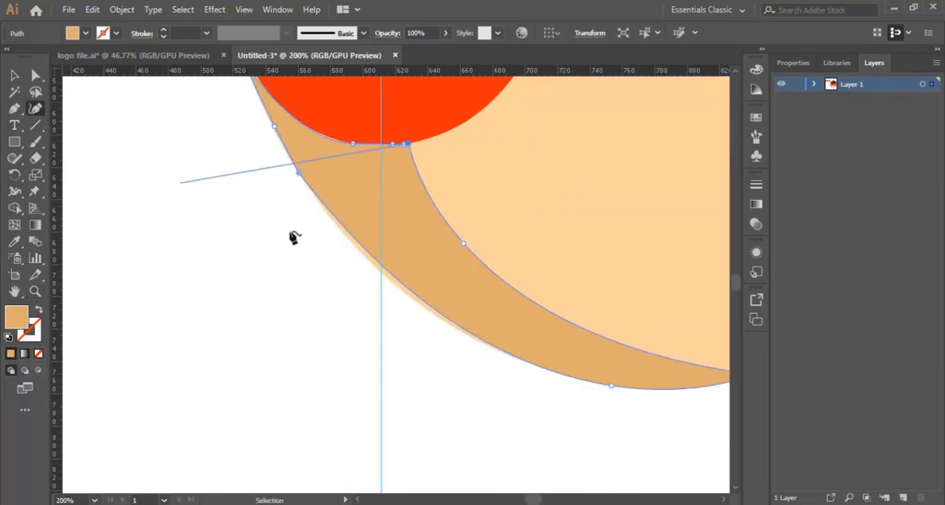
left_click(401, 292)
left_click_drag(403, 292, 406, 289)
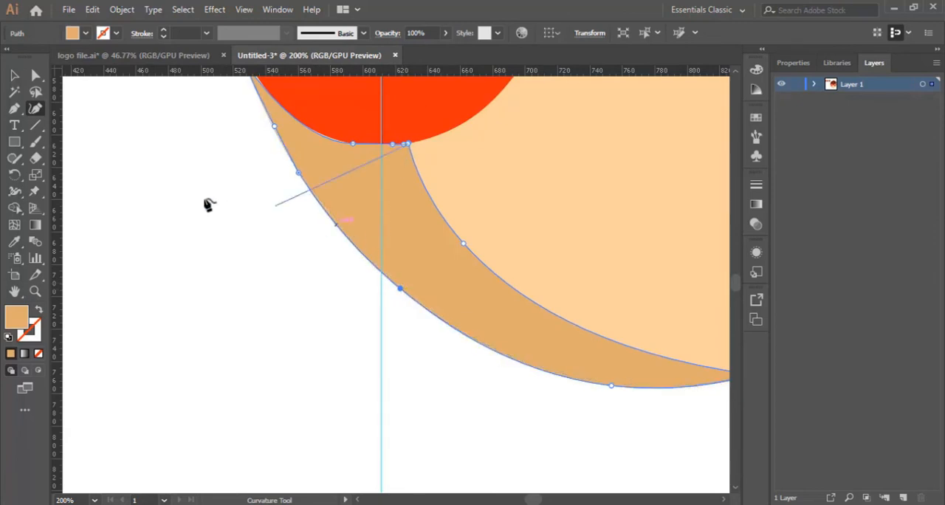
Step: Examine the shaded face together with the mask and hair from top to chin
scroll(222, 206, "up", 3)
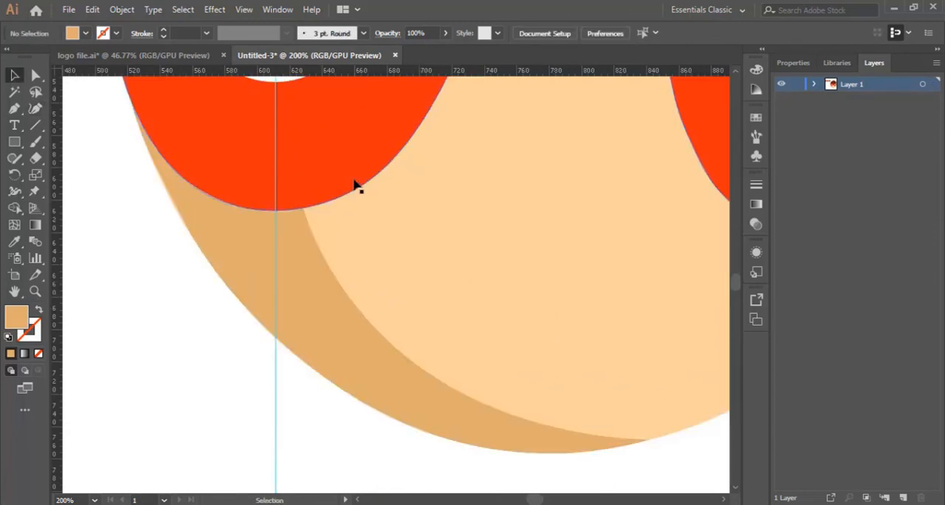
key("ctrl+minus")
key("ctrl+minus")
key("ctrl+minus")
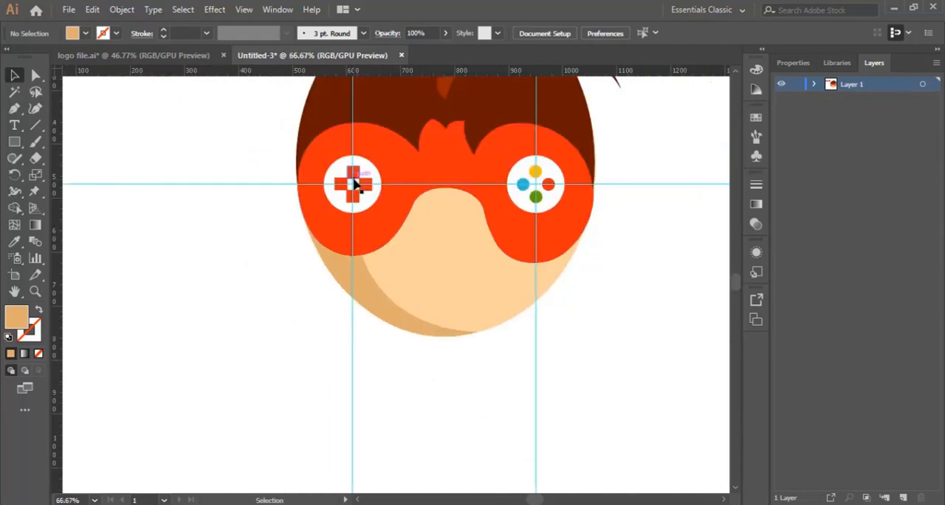
scroll(447, 382, "up", 3)
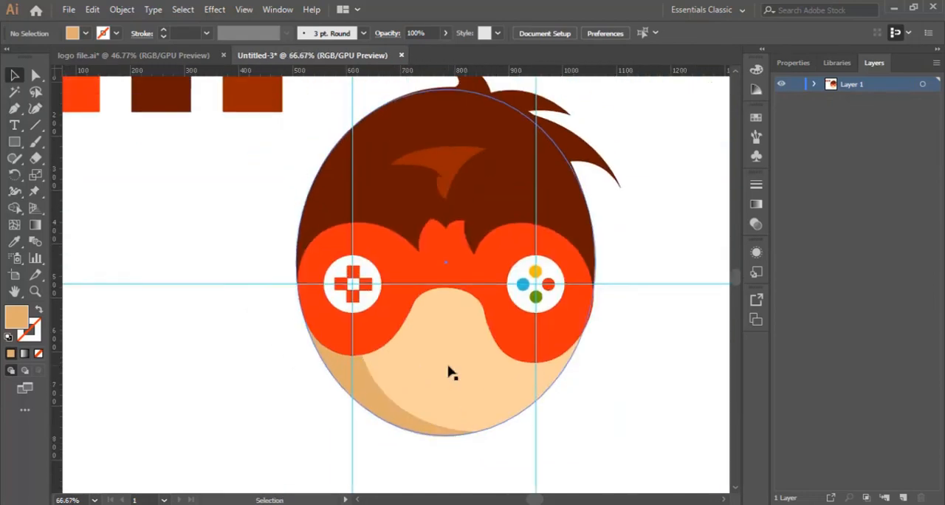
scroll(633, 359, "up", 1)
scroll(633, 359, "down", 2)
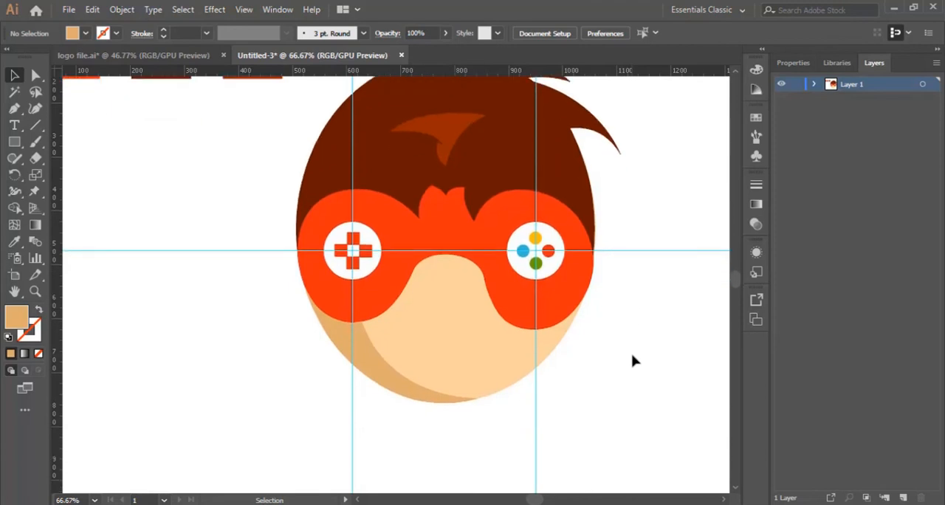
scroll(633, 359, "down", 2)
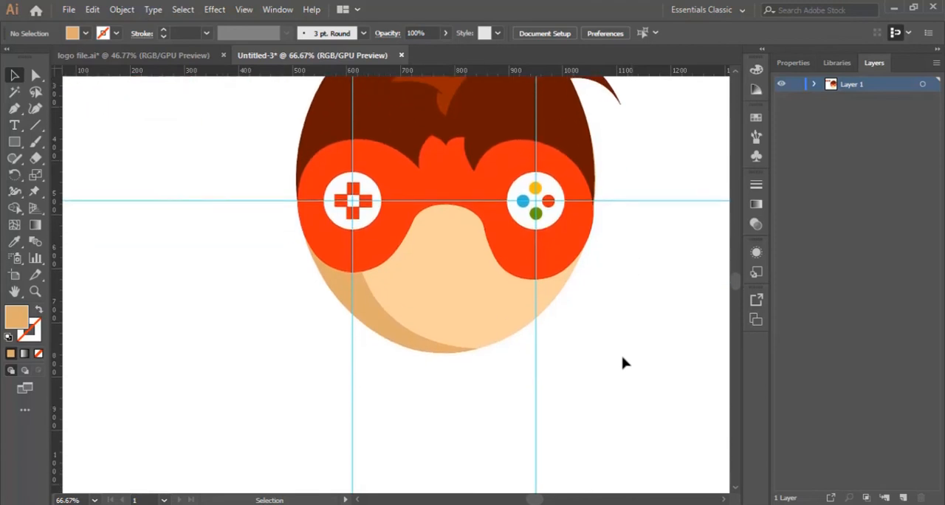
Step: Draw a curved tan smile about 156 px wide and 56 px high with the Pen tool, centred below the nose area
left_click(35, 292)
left_click(414, 303)
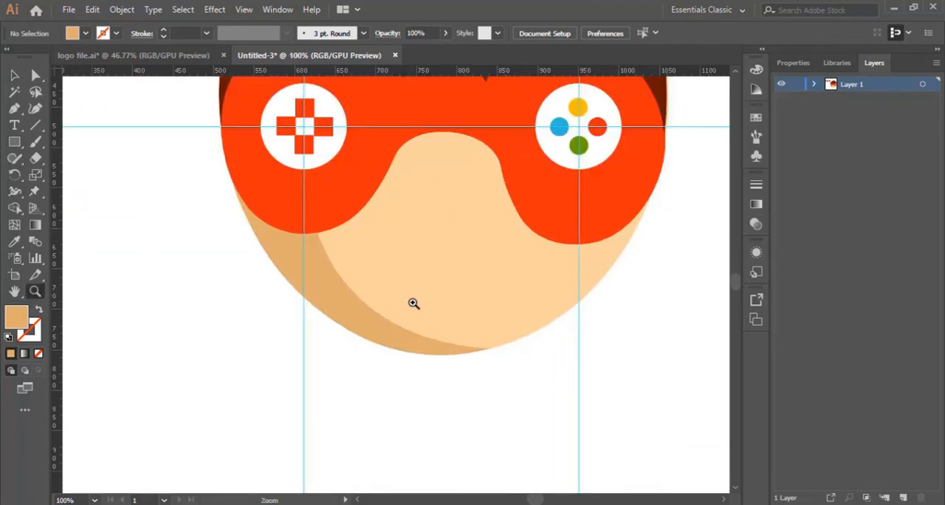
left_click(13, 109)
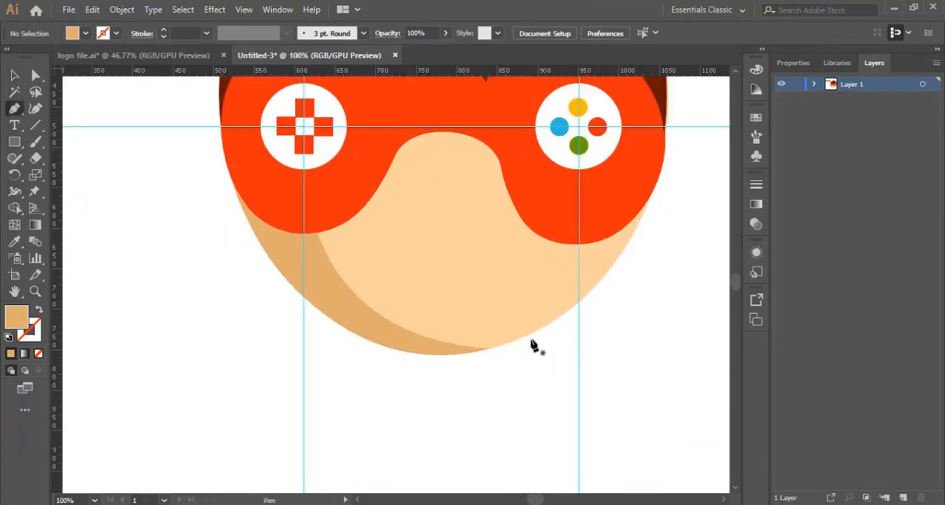
left_click(377, 254)
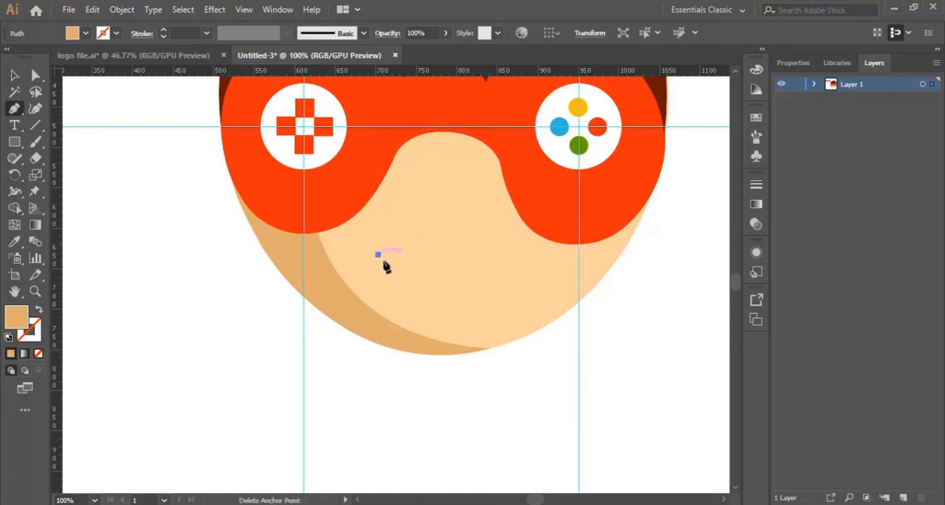
left_click_drag(503, 254, 573, 151)
left_click(505, 256)
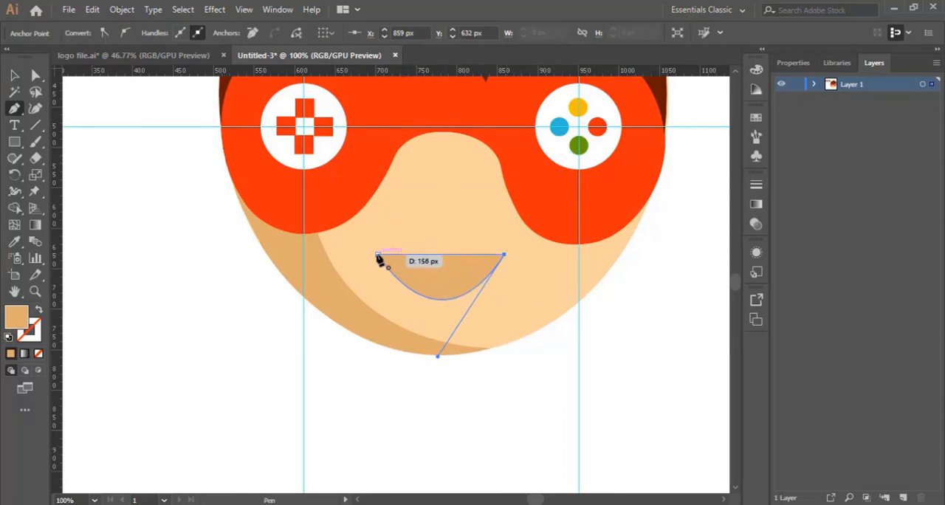
left_click_drag(378, 256, 309, 180)
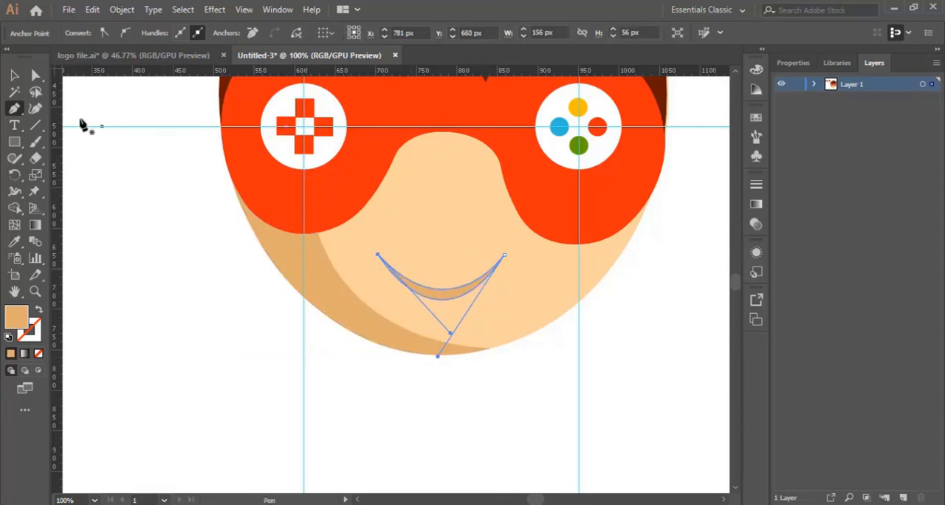
key("v")
left_click(489, 424)
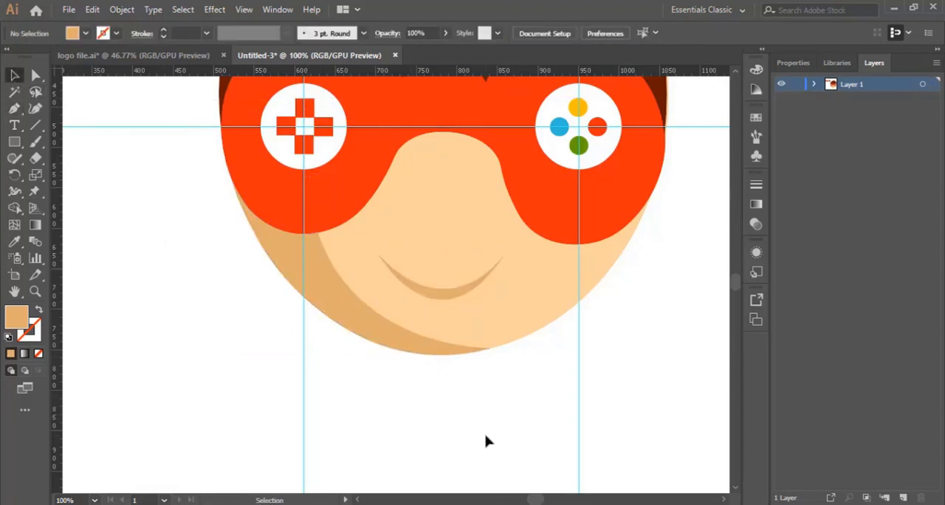
key("ctrl+minus")
key("ctrl+minus")
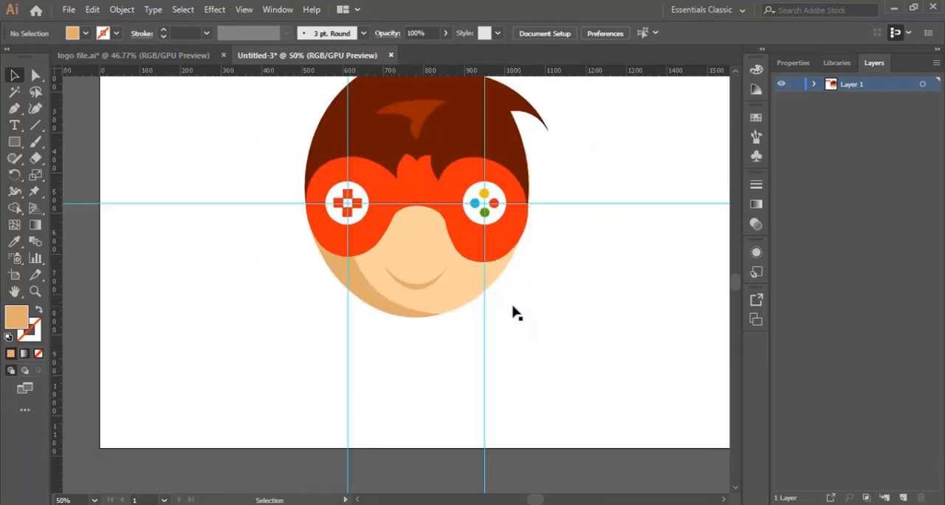
Step: Hide the guides crossing the face artwork
scroll(446, 405, "up", 3)
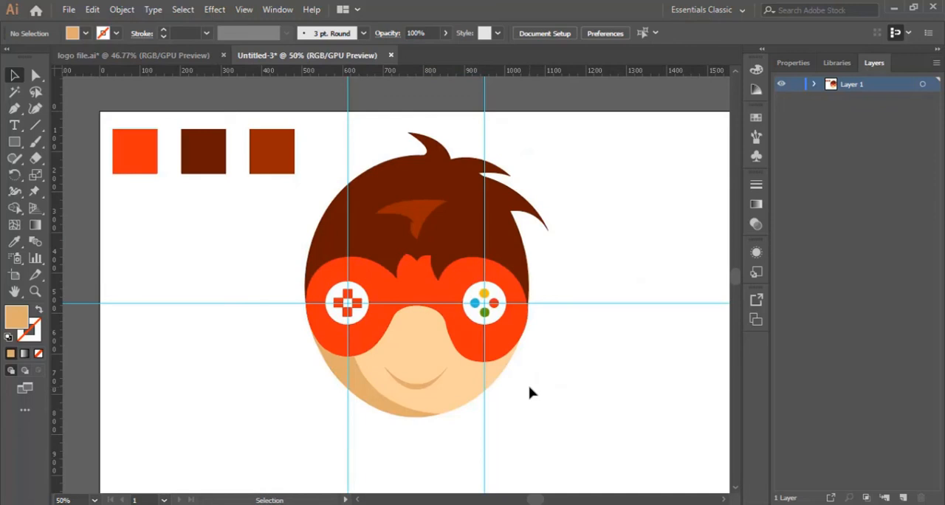
right_click(194, 273)
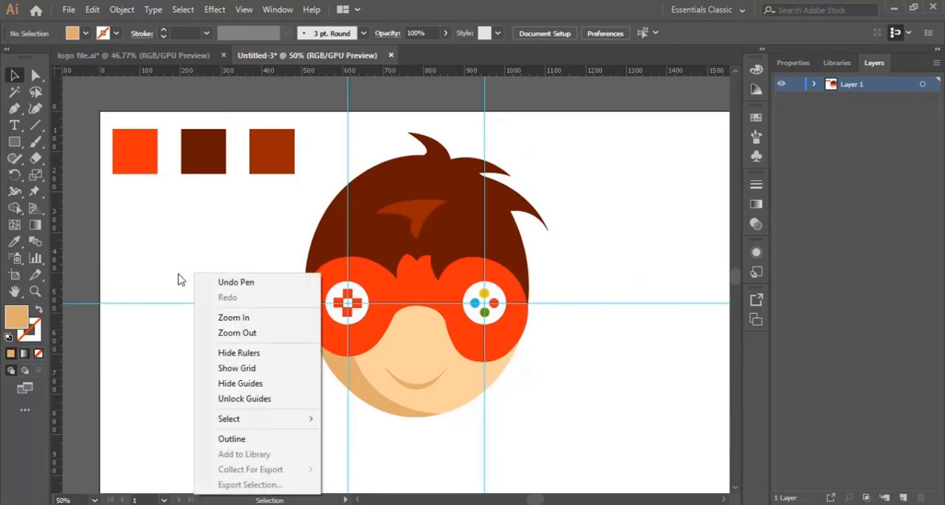
left_click(181, 274)
right_click(186, 263)
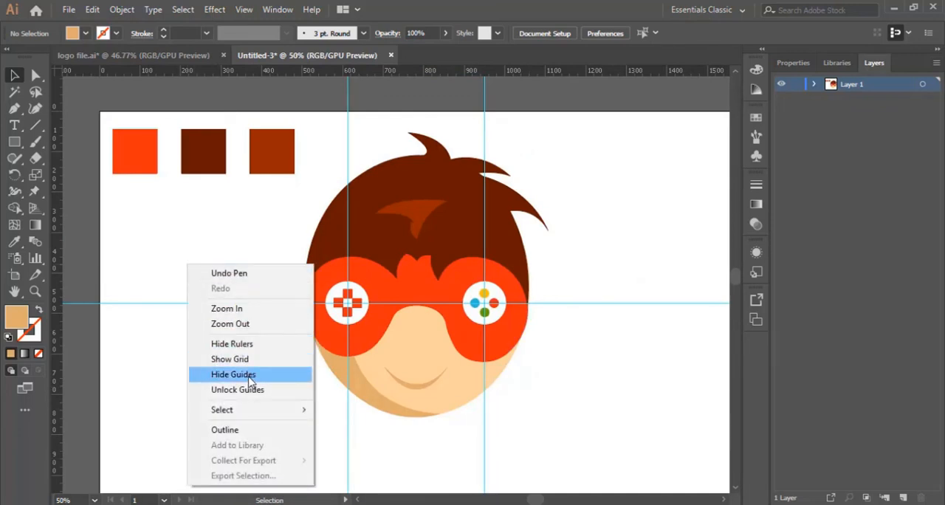
left_click(250, 379)
Step: Add the text GAMES below the chin with the Type tool and set its font size to 72 pt
scroll(555, 389, "down", 2)
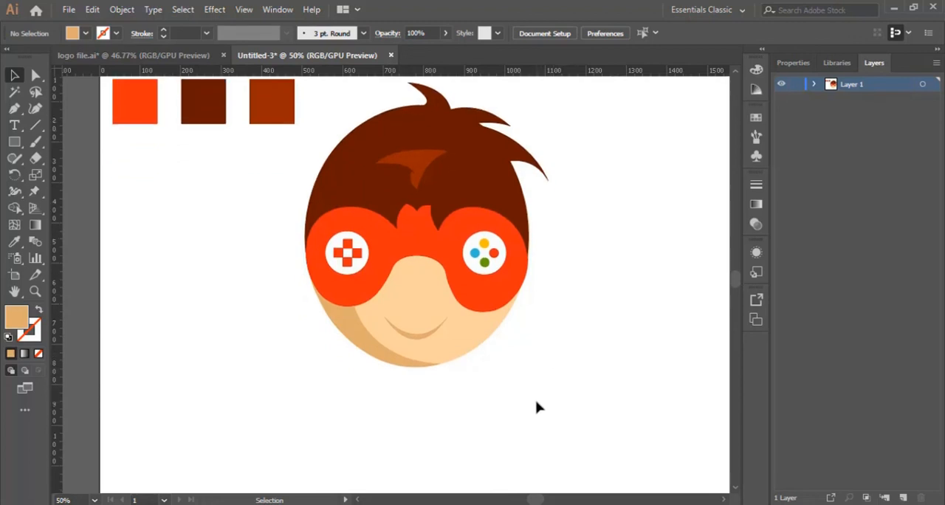
left_click(20, 128)
left_click(399, 414)
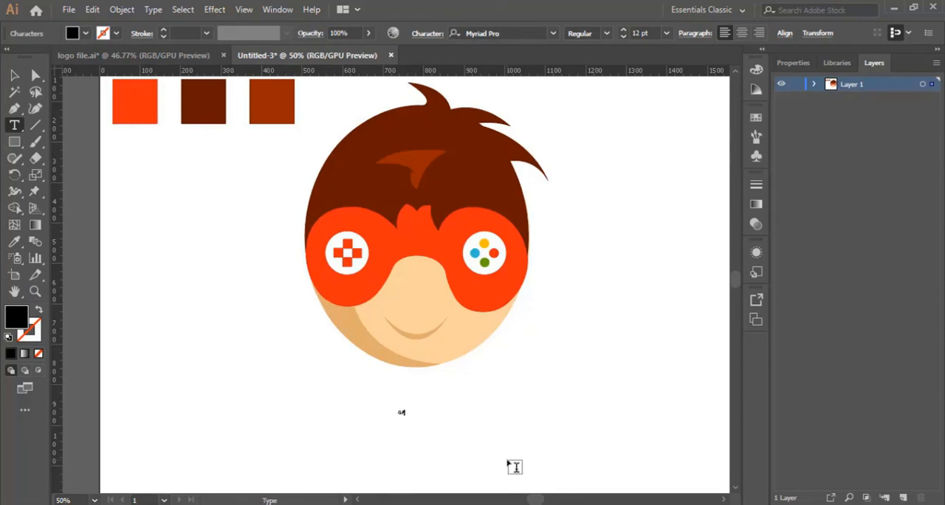
key("ctrl+a")
left_click(666, 34)
left_click(682, 281)
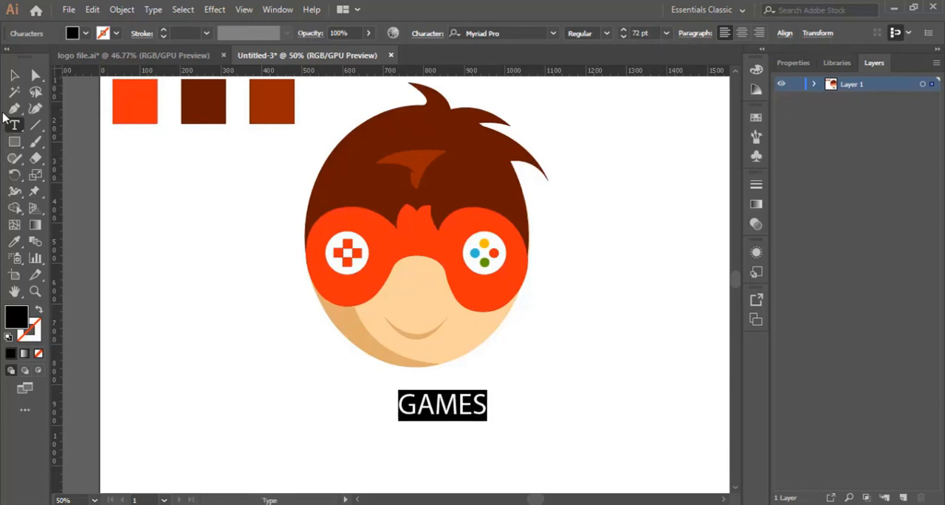
Step: Scale the GAMES text up to about 141 pt and move it beneath the chin
left_click(14, 75)
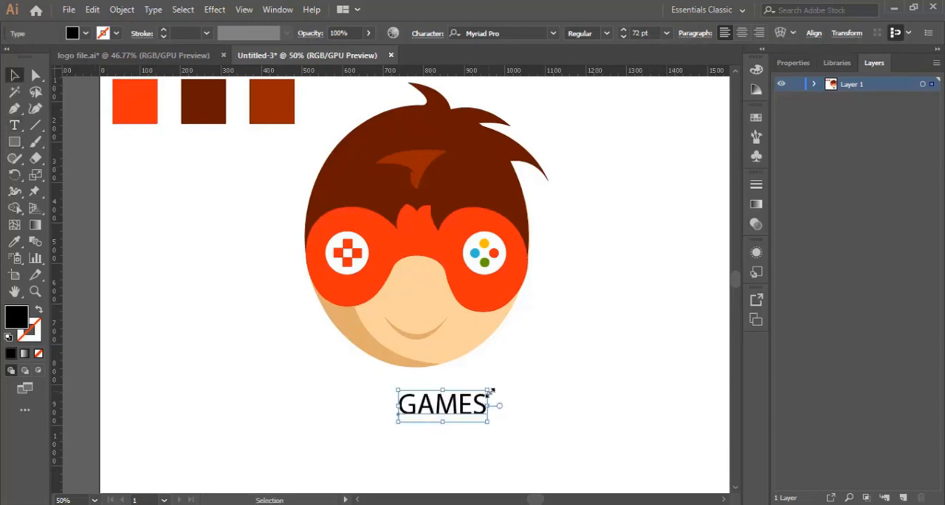
left_click_drag(489, 391, 572, 359)
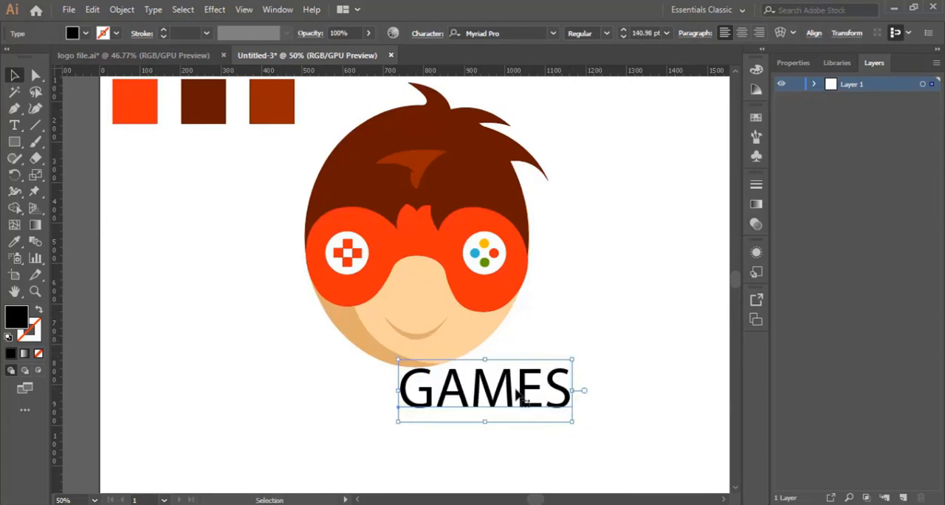
left_click_drag(519, 397, 467, 428)
scroll(493, 390, "down", 2)
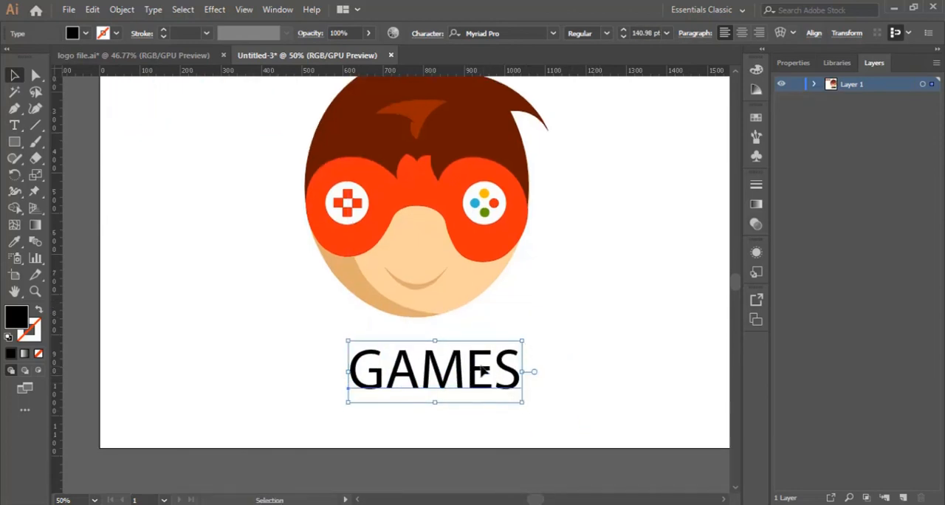
left_click_drag(482, 371, 477, 371)
Step: Recolour the GAMES text with the mask's orange-red using the Eyedropper tool
left_click(14, 240)
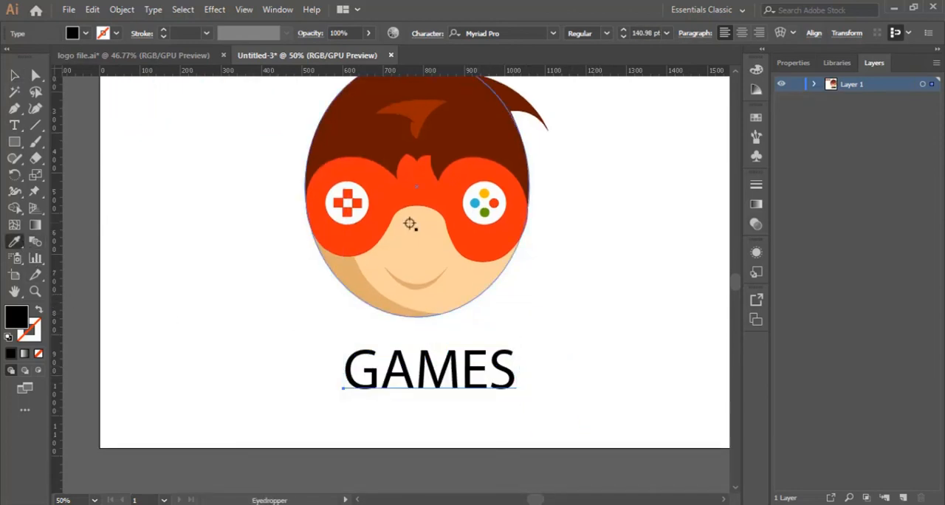
left_click(392, 204)
left_click(14, 74)
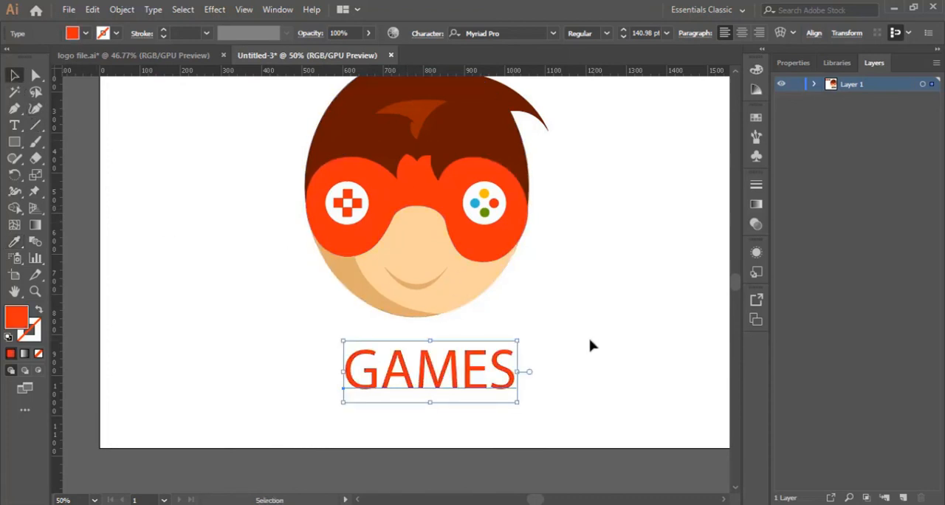
left_click(536, 340)
Step: Change the font of the whole GAMES text to OCR A Extended
double_click(435, 369)
key("ctrl+a")
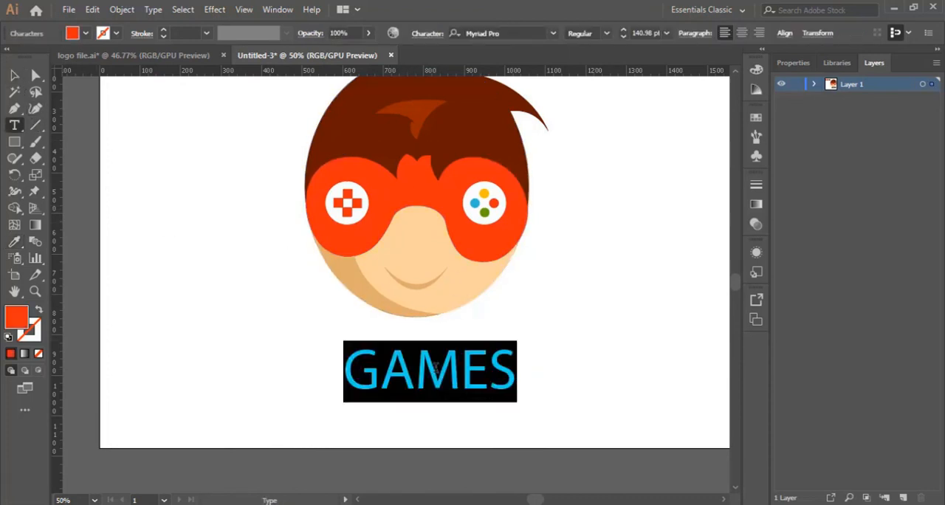
left_click(526, 33)
key("Down")
key("Down")
key("Down")
key("Down")
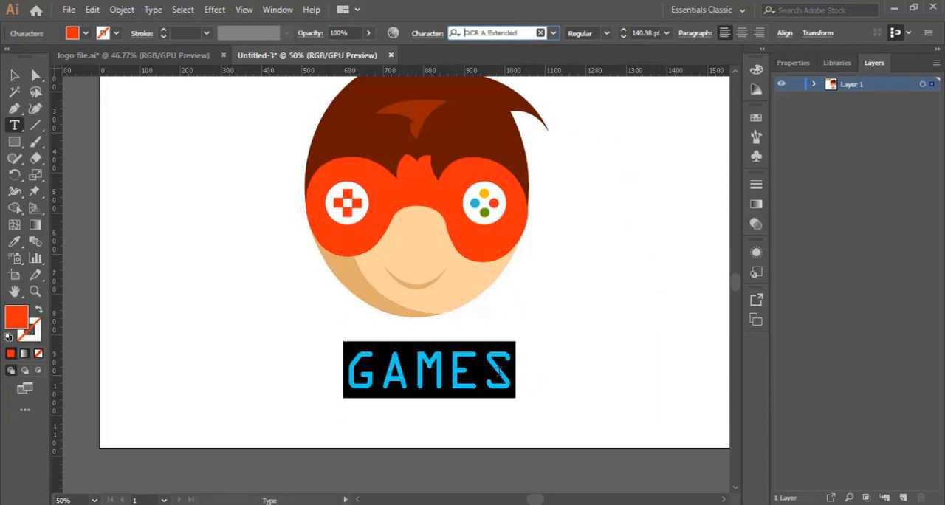
key("Escape")
left_click(594, 356)
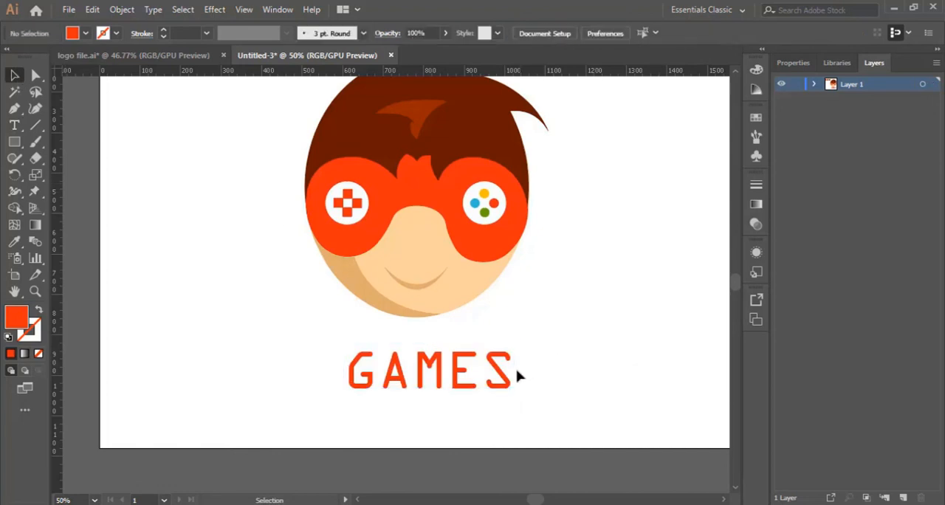
Step: Shift the GAMES text slightly up and to the left to centre it under the face, and check the whole logo
left_click_drag(500, 378, 492, 369)
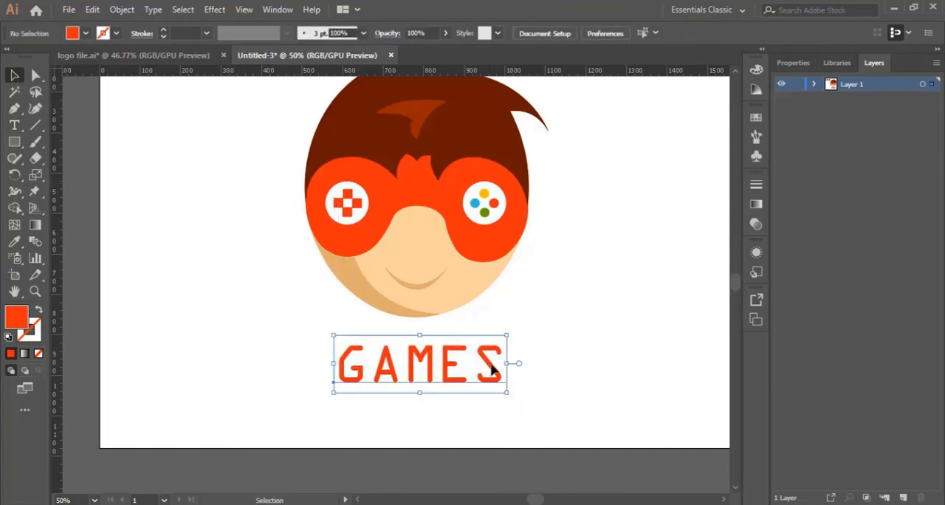
left_click(587, 330)
scroll(589, 341, "up", 2)
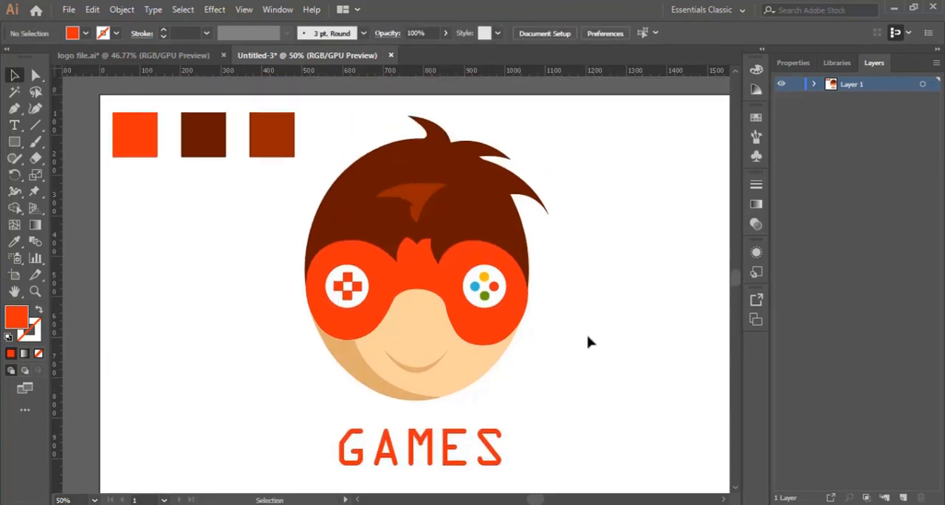
scroll(589, 341, "down", 1)
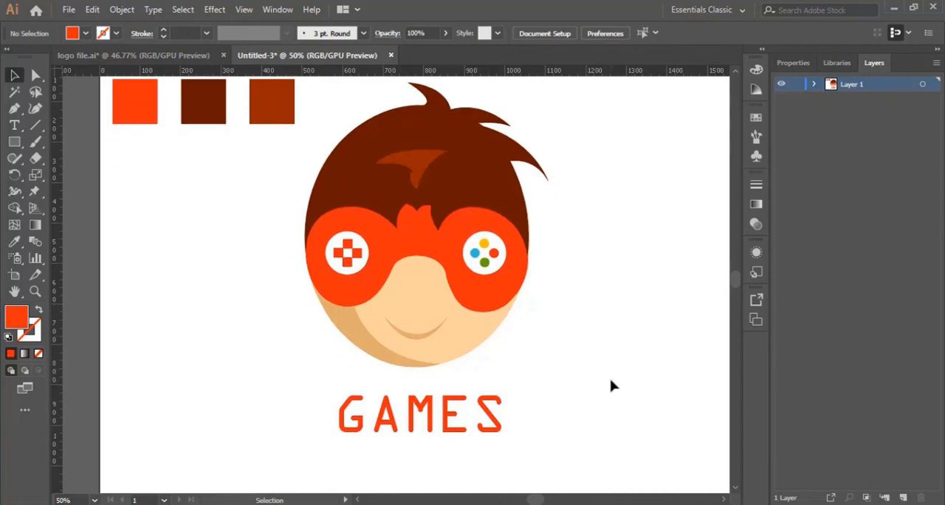